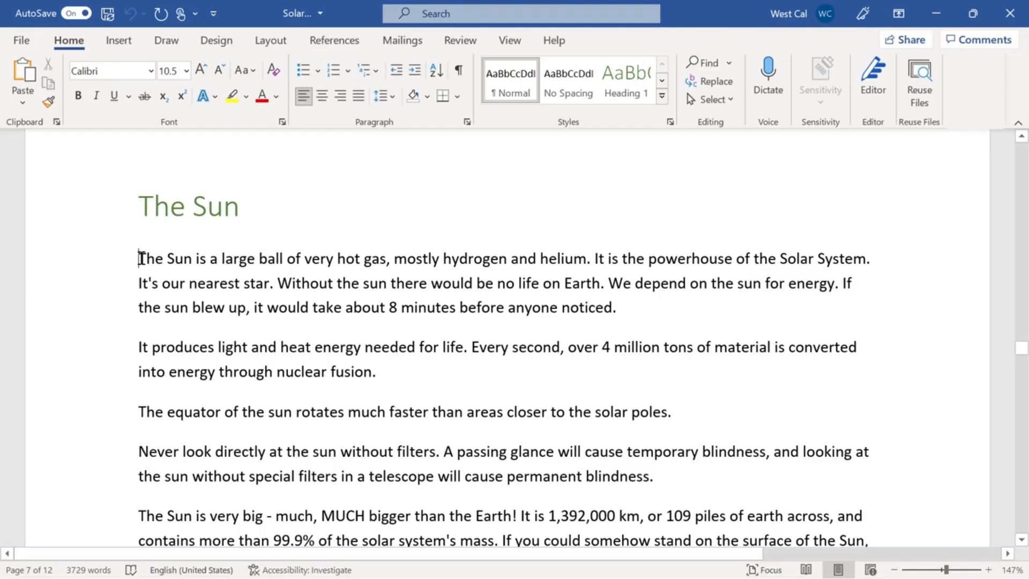
# - Try the Widow/Orphan control, Keep with next, Keep lines together and Page break before options on the first paragraph under The Sun
pyautogui.moveTo(138, 259); pyautogui.dragTo(619, 311)
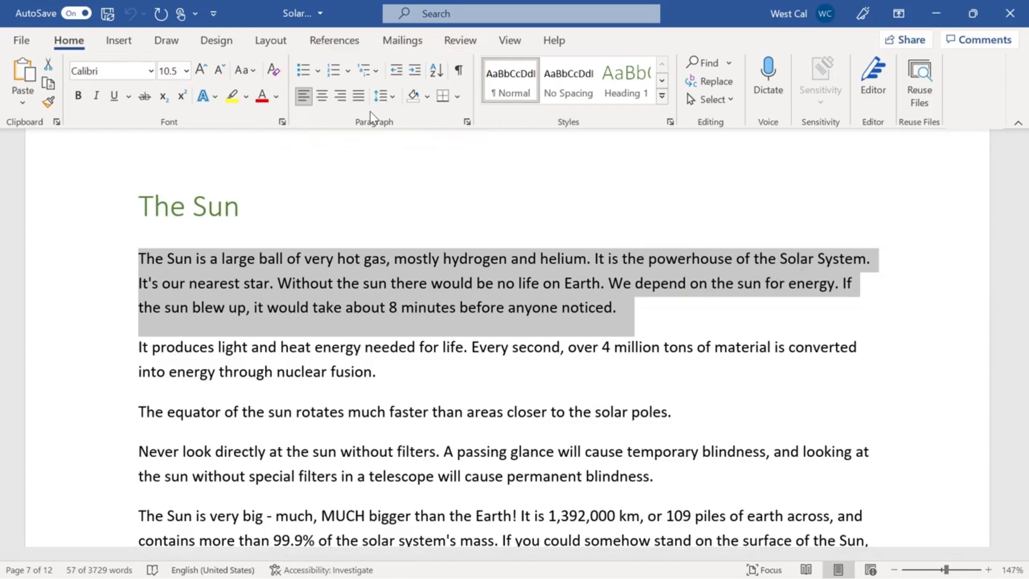
pyautogui.click(468, 123)
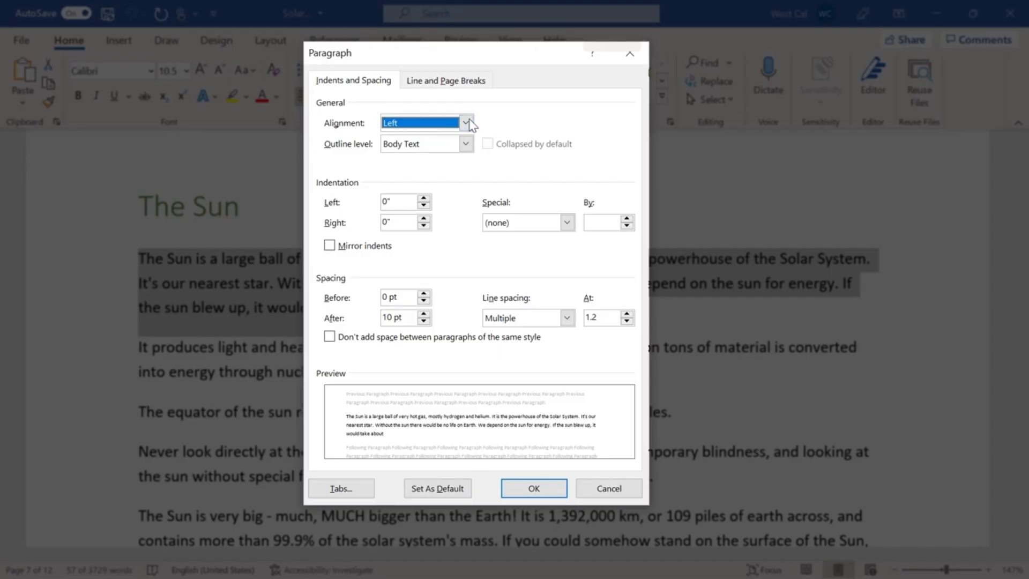
pyautogui.click(467, 83)
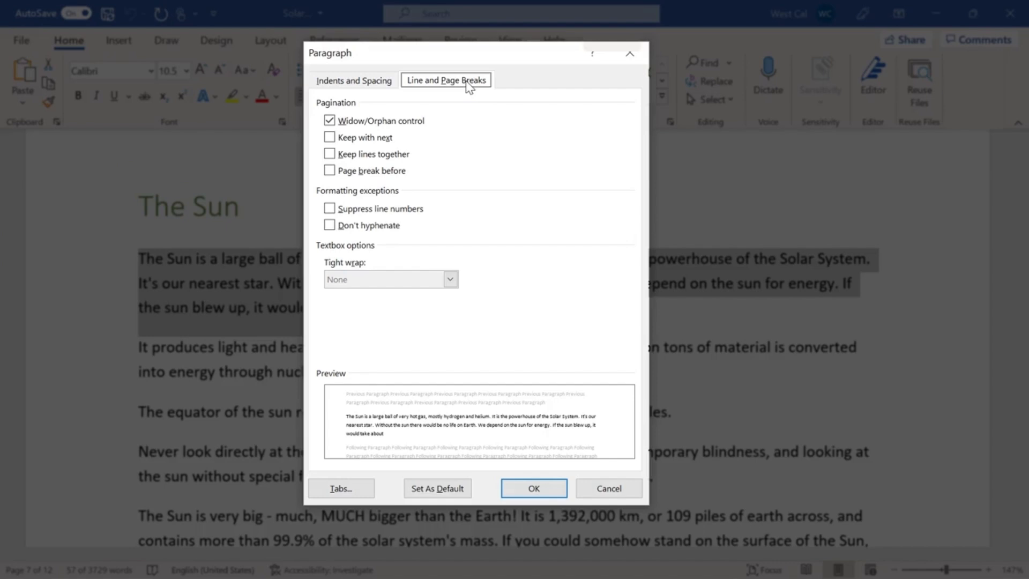
pyautogui.click(331, 121)
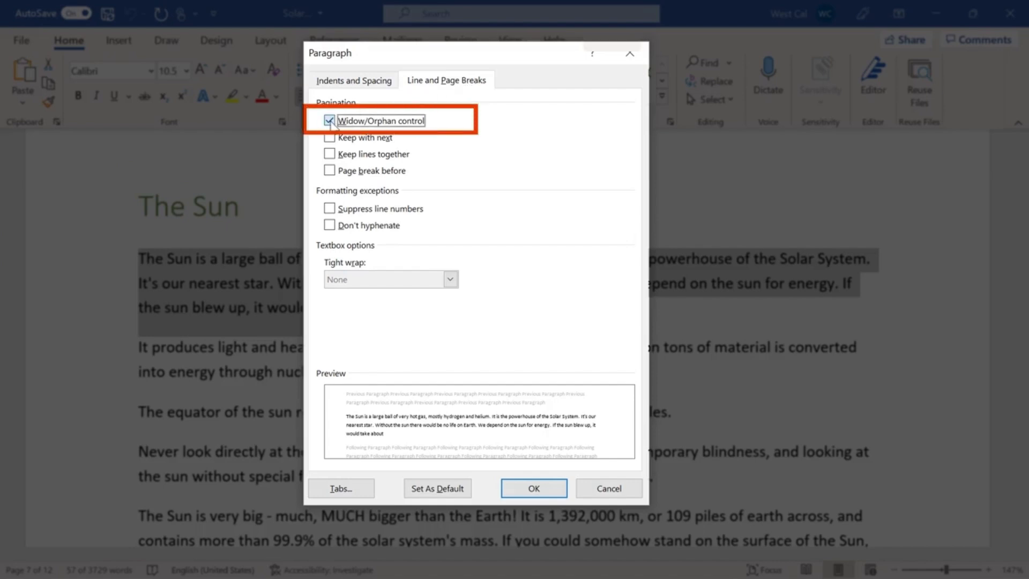
pyautogui.click(330, 121)
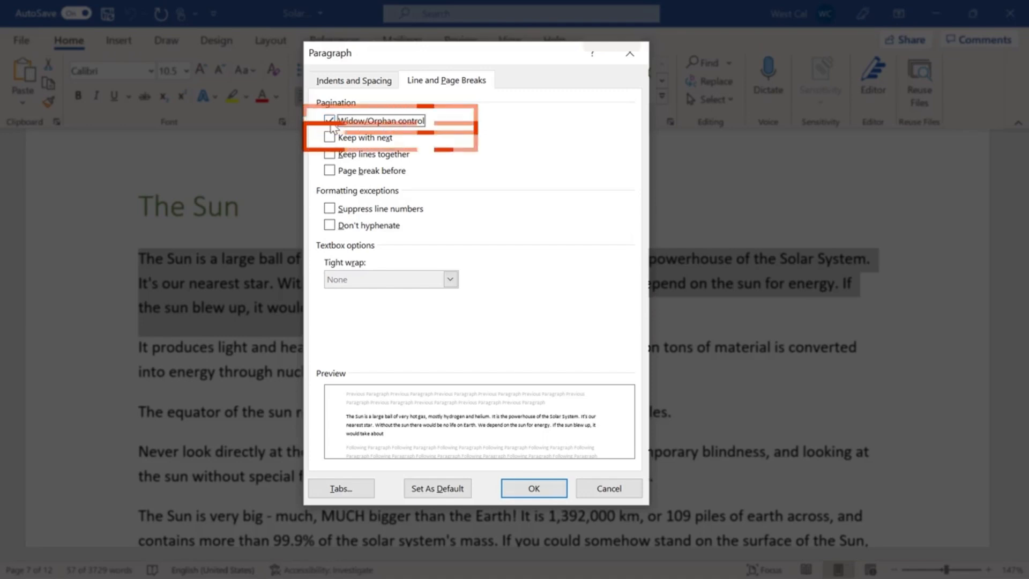
pyautogui.click(329, 137)
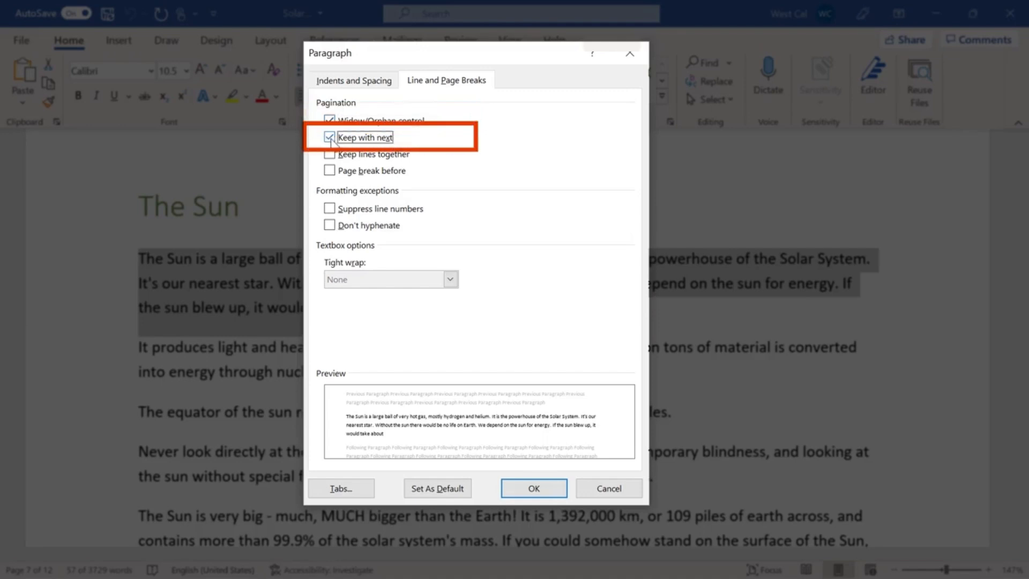
pyautogui.click(329, 137)
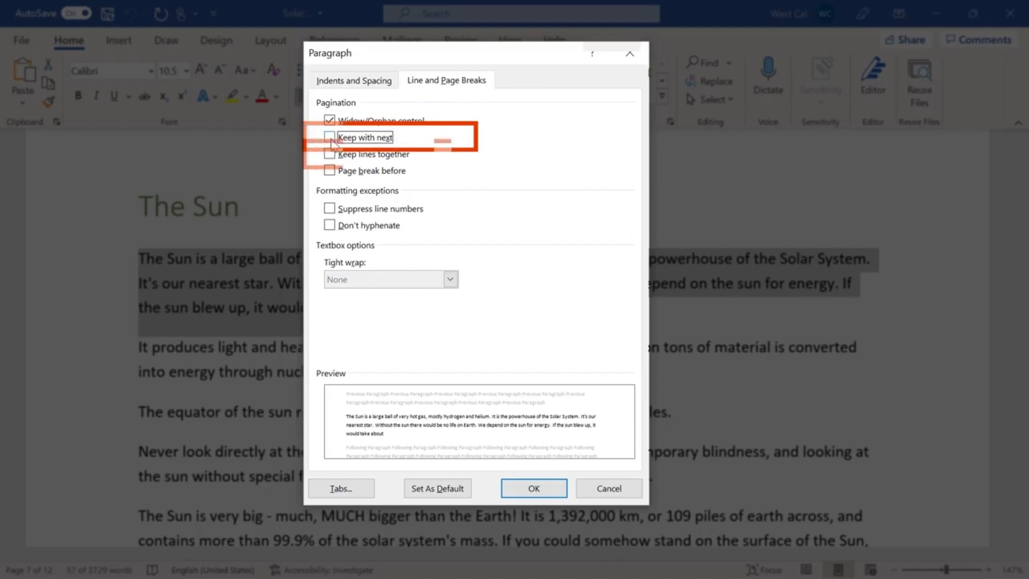
pyautogui.click(331, 155)
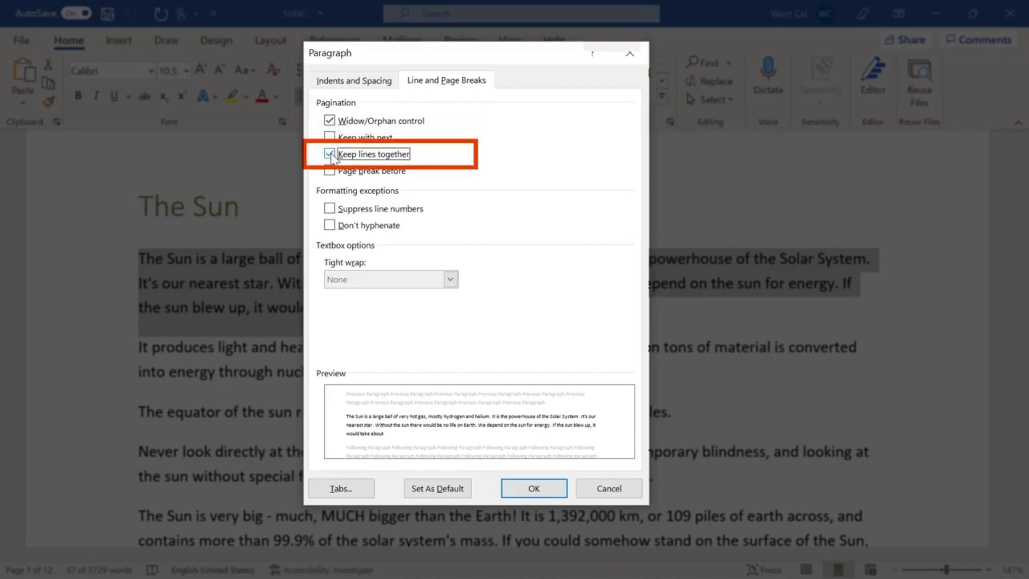
pyautogui.click(329, 154)
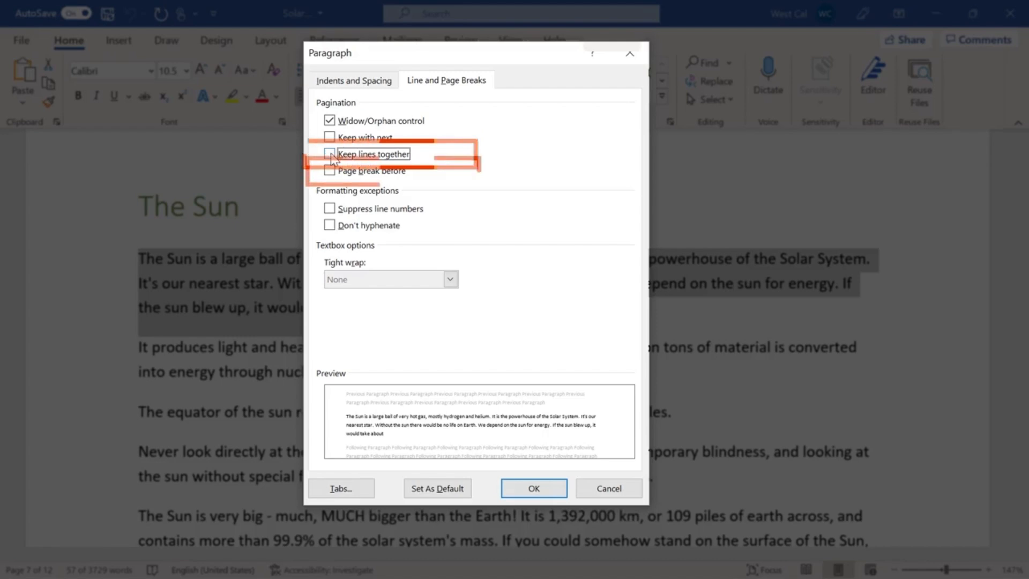
pyautogui.click(330, 171)
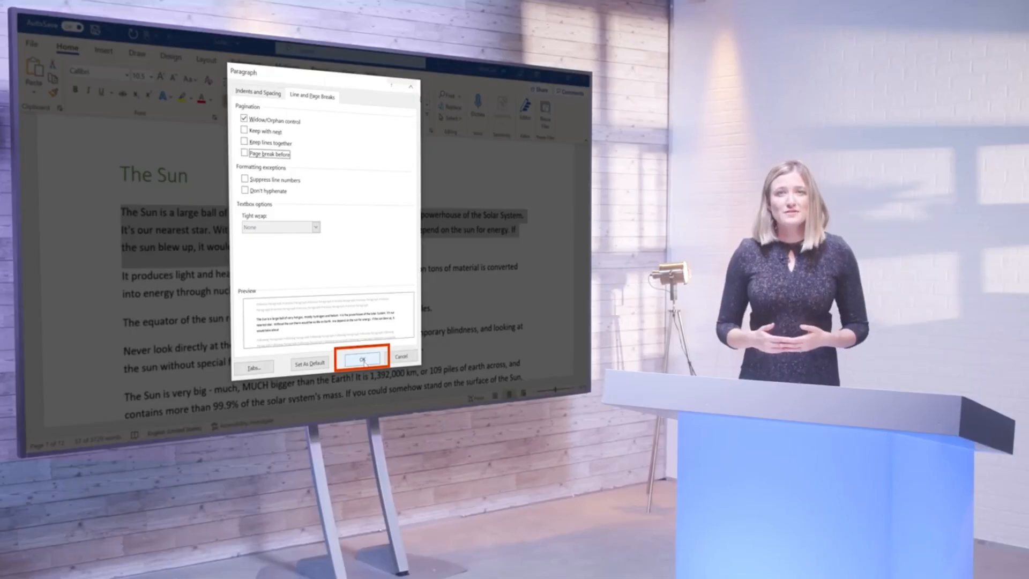
pyautogui.click(531, 488)
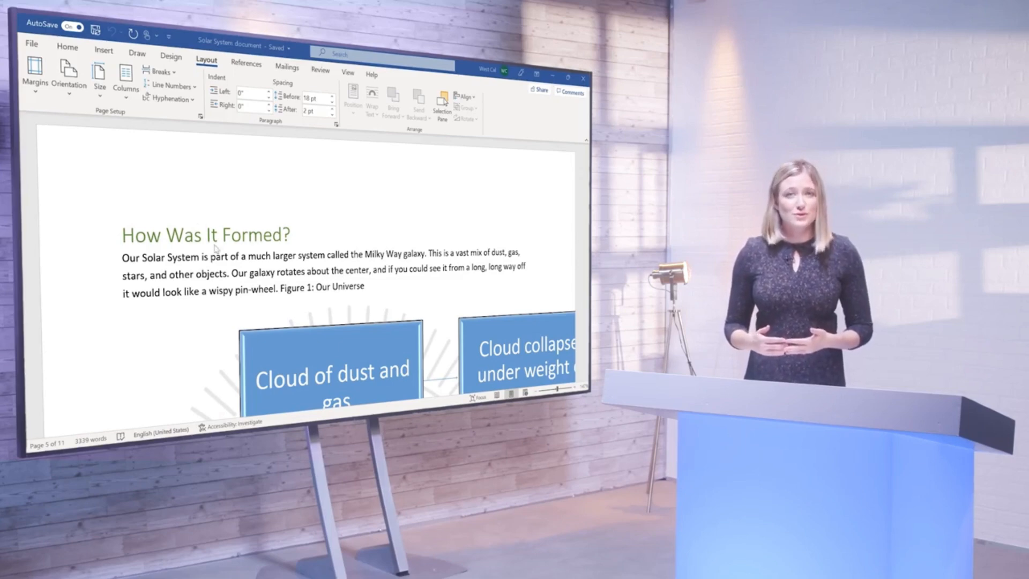
# - Insert a Next Page section break before the "How Was It Formed?" heading and set the new section to Landscape orientation
pyautogui.scroll(-6, 216, 248)
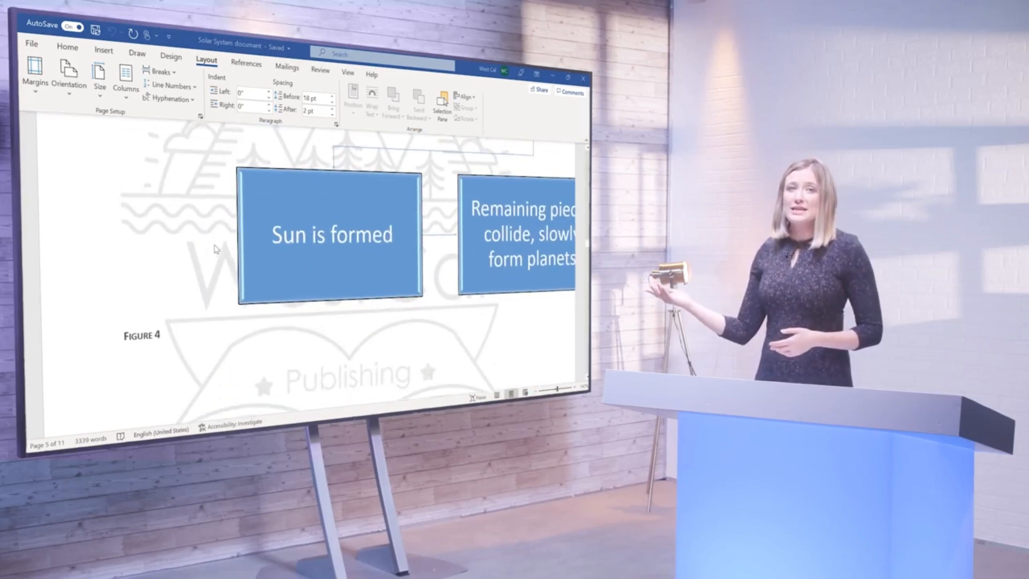
pyautogui.scroll(6, 216, 248)
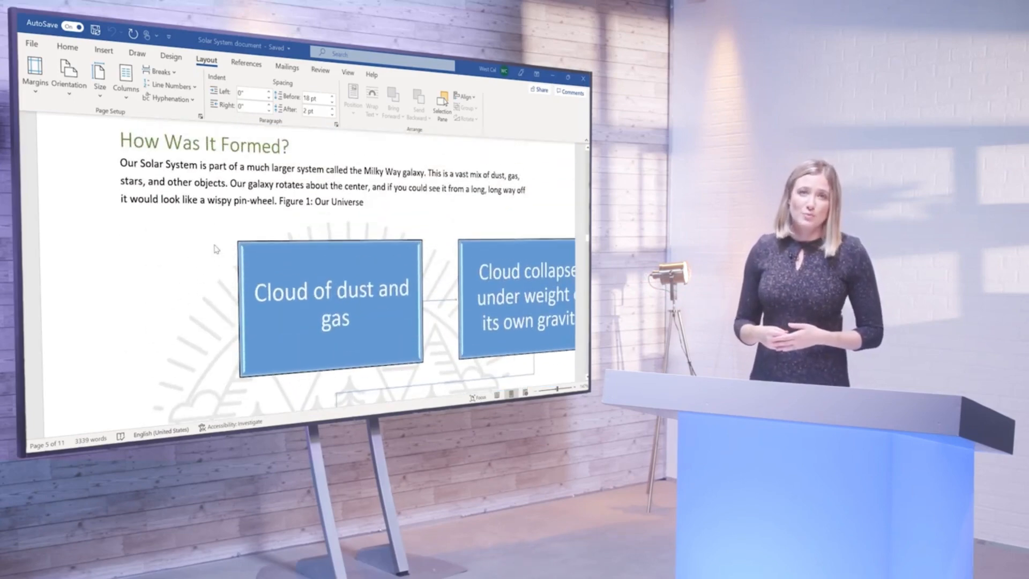
pyautogui.scroll(3, 216, 249)
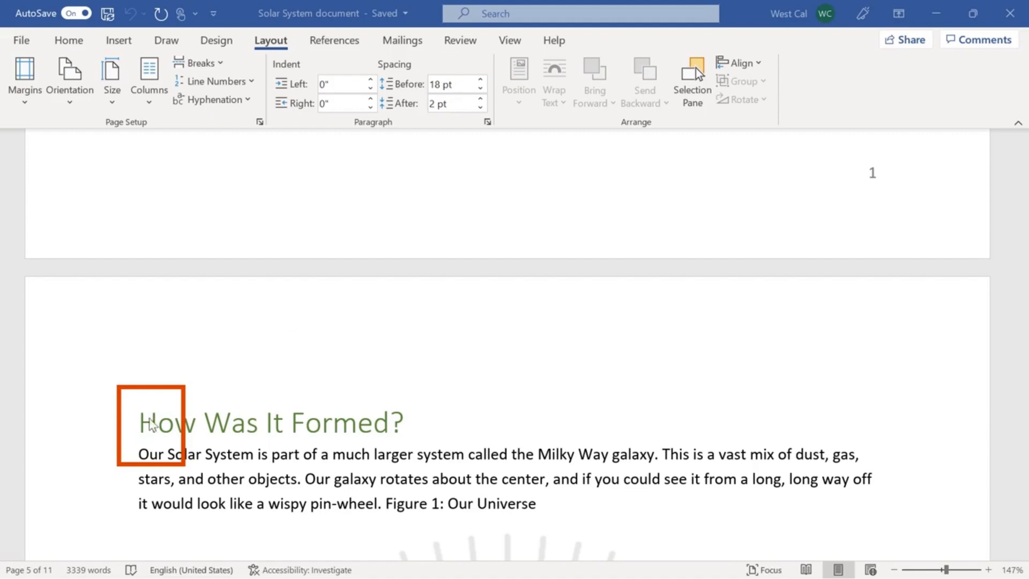
pyautogui.click(144, 423)
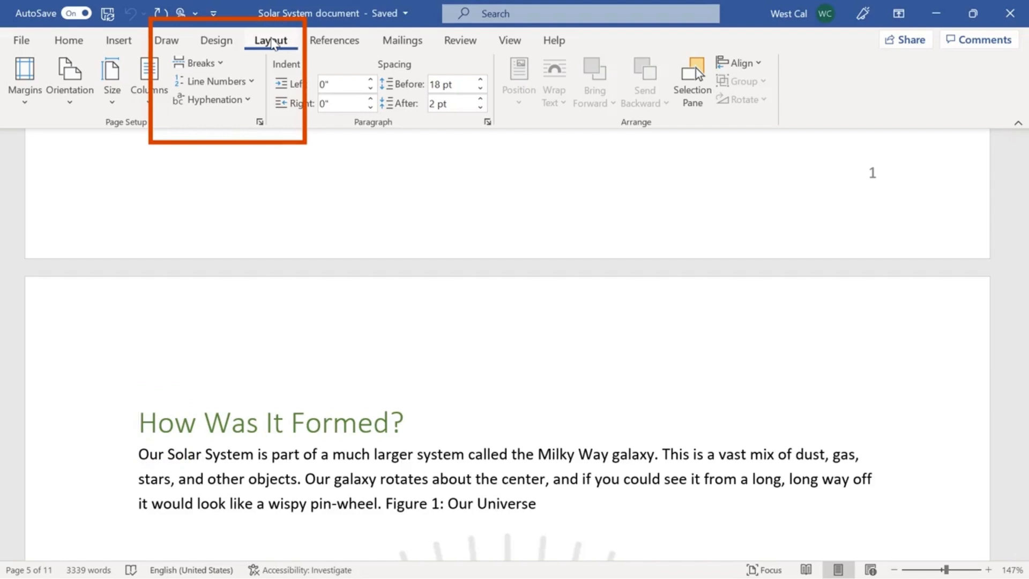
pyautogui.click(224, 69)
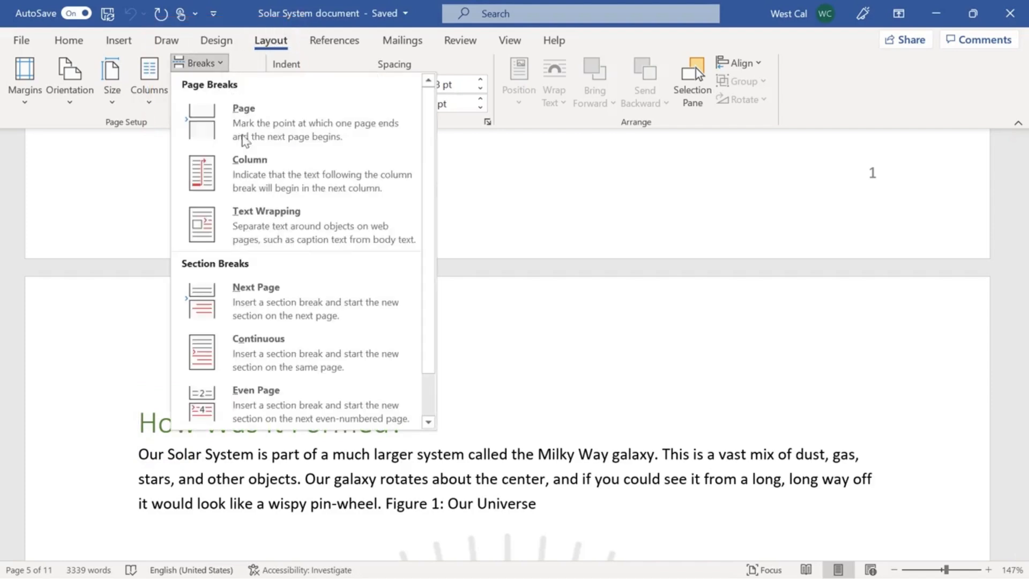
pyautogui.scroll(-1, 282, 285)
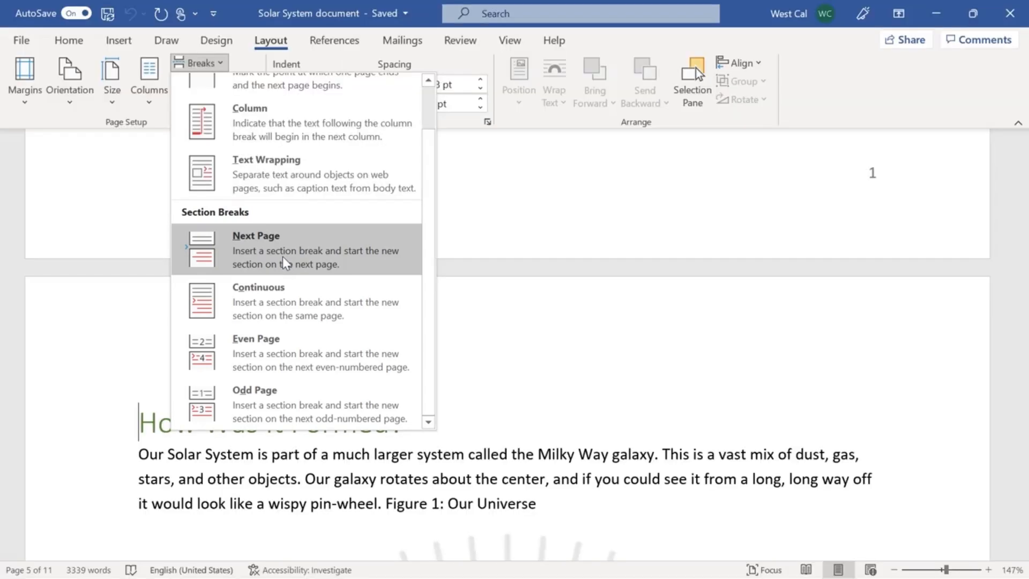
pyautogui.click(284, 262)
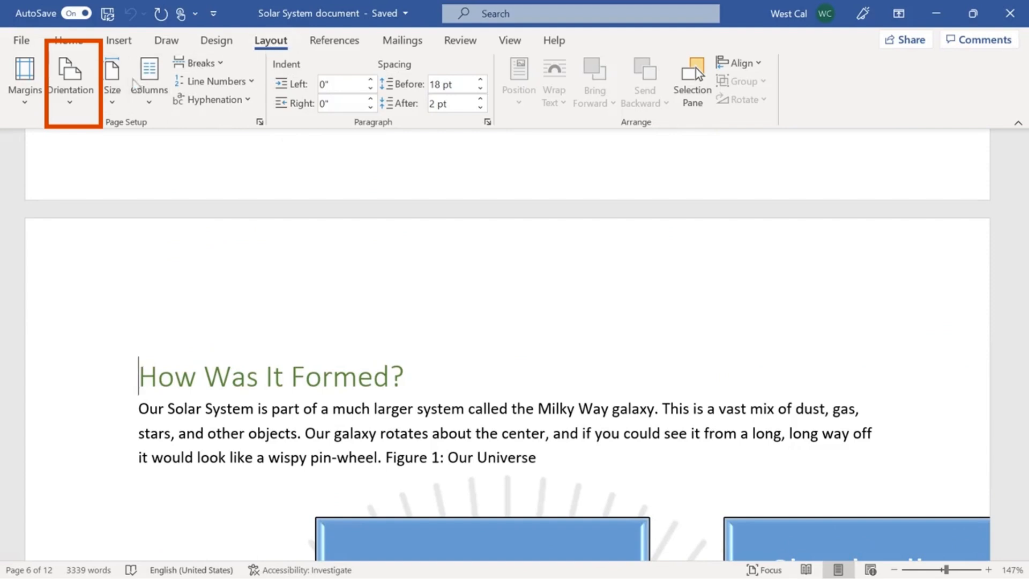
pyautogui.click(69, 99)
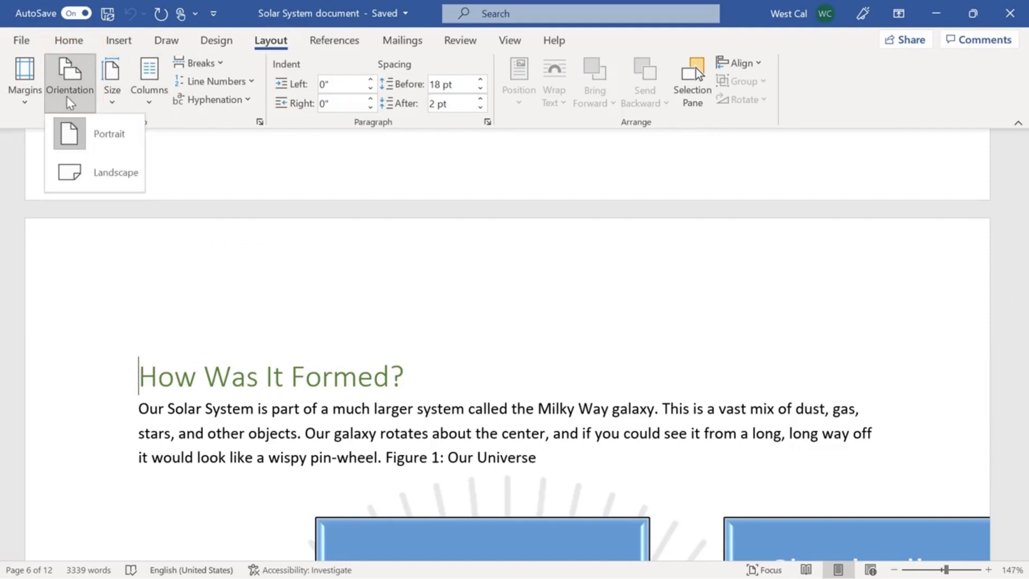
pyautogui.click(76, 172)
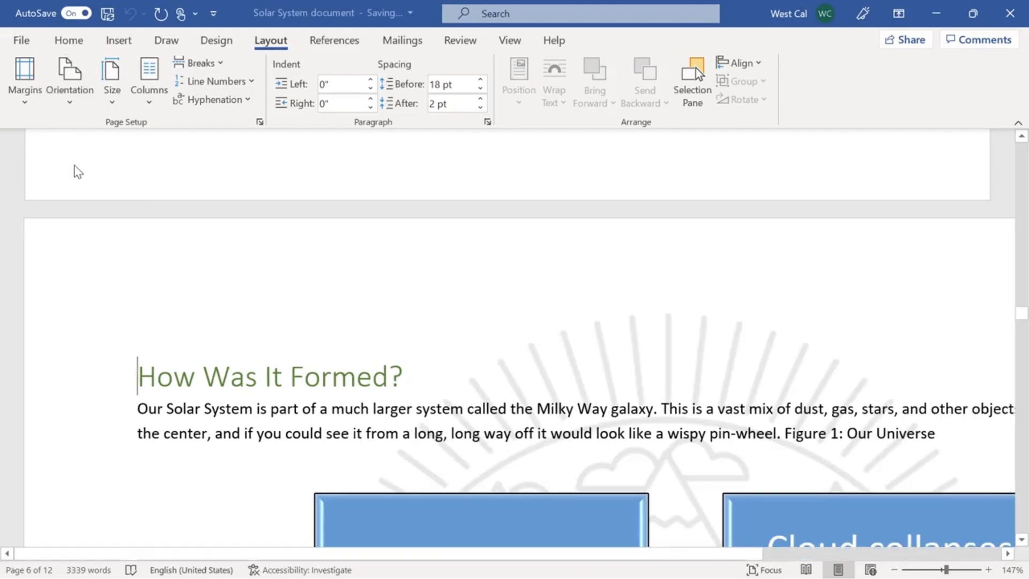
# - Examine the orientation and layout of the "How Was It Formed?" page and its diagram compared with the neighbouring pages
pyautogui.scroll(6, 182, 246)
pyautogui.scroll(-10, 181, 245)
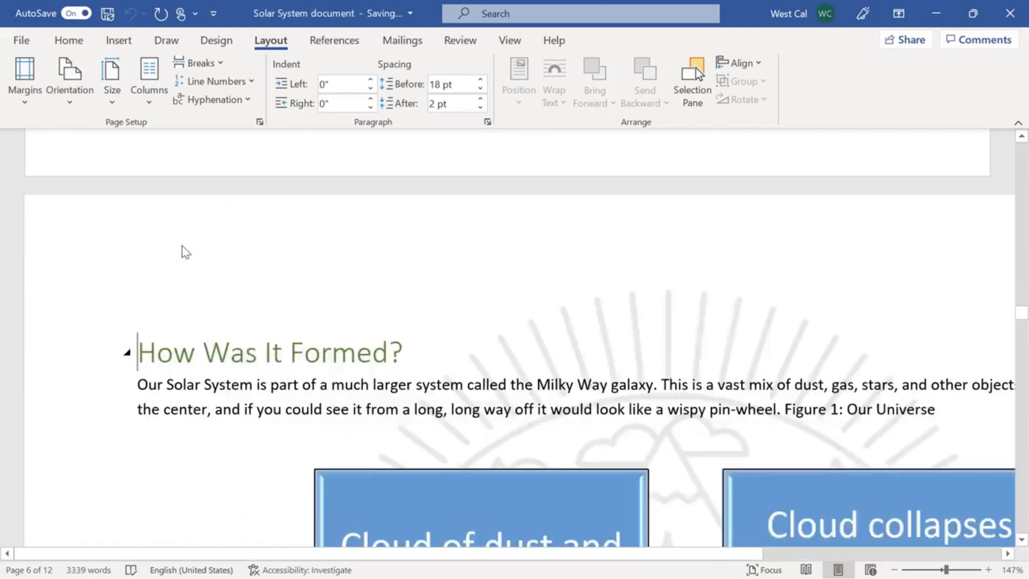
pyautogui.scroll(-10, 182, 245)
pyautogui.scroll(8, 182, 245)
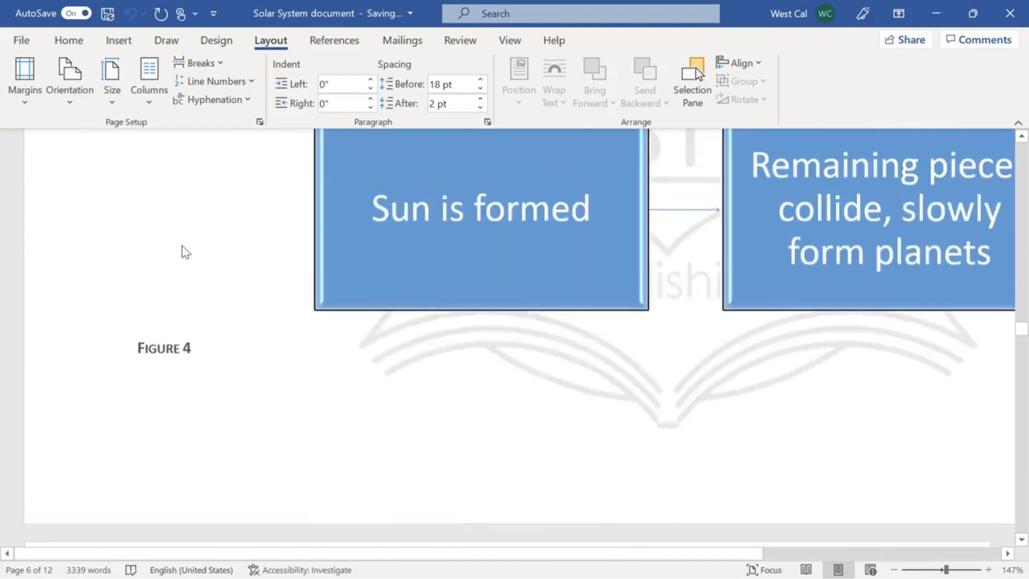
pyautogui.scroll(8, 182, 246)
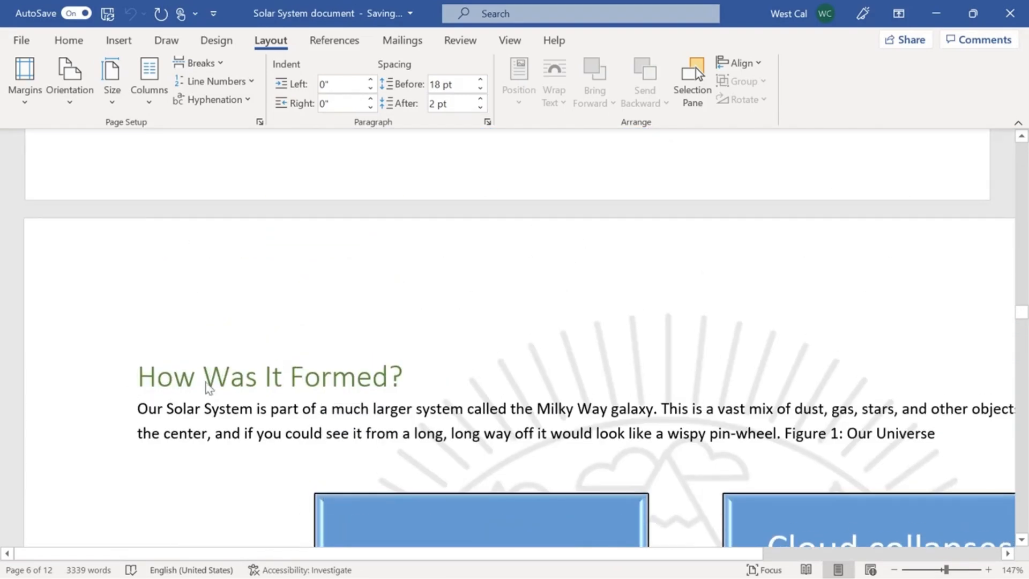
pyautogui.moveTo(250, 561); pyautogui.dragTo(473, 560)
pyautogui.scroll(-5, 412, 481)
pyautogui.scroll(-3, 412, 481)
pyautogui.moveTo(389, 555); pyautogui.dragTo(151, 553)
pyautogui.scroll(6, 279, 503)
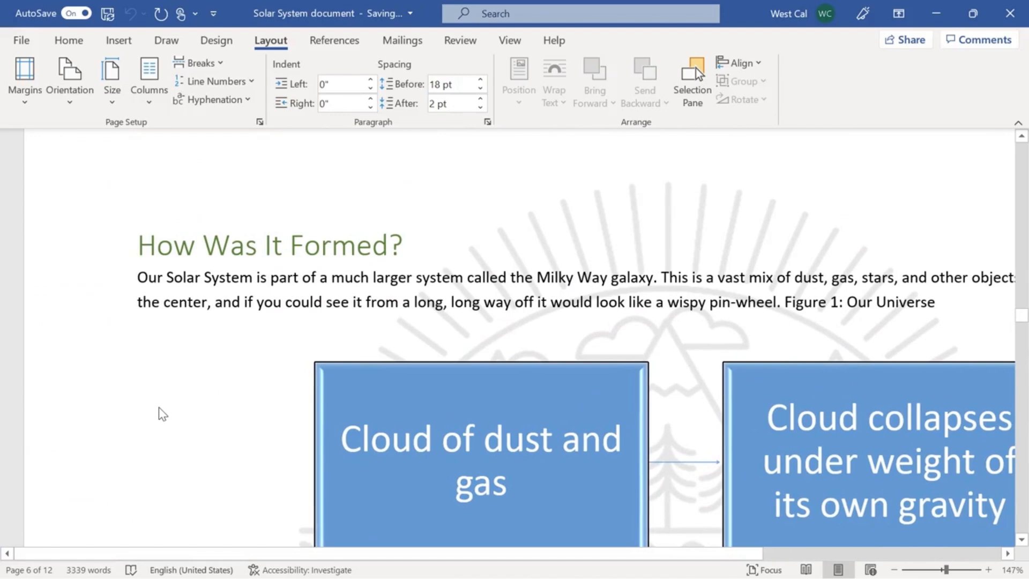
pyautogui.scroll(-5, 163, 414)
pyautogui.scroll(-8, 162, 414)
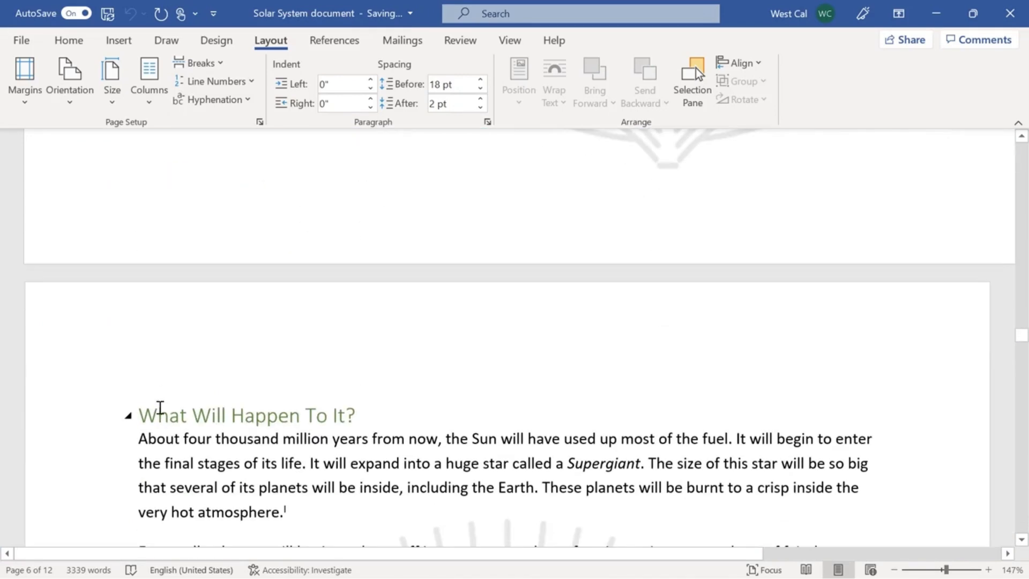
pyautogui.scroll(2, 160, 407)
pyautogui.scroll(10, 160, 407)
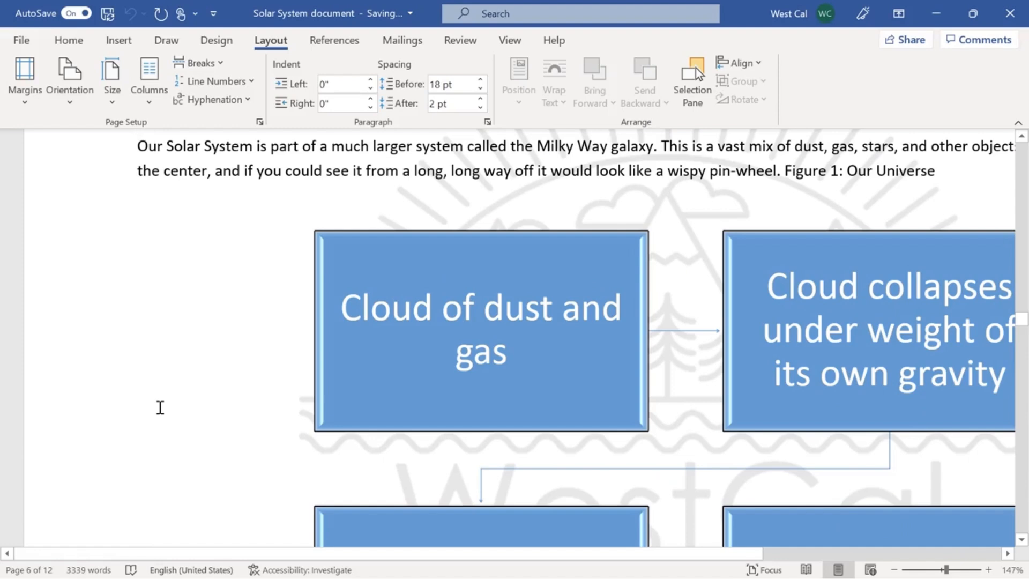
pyautogui.scroll(2, 129, 416)
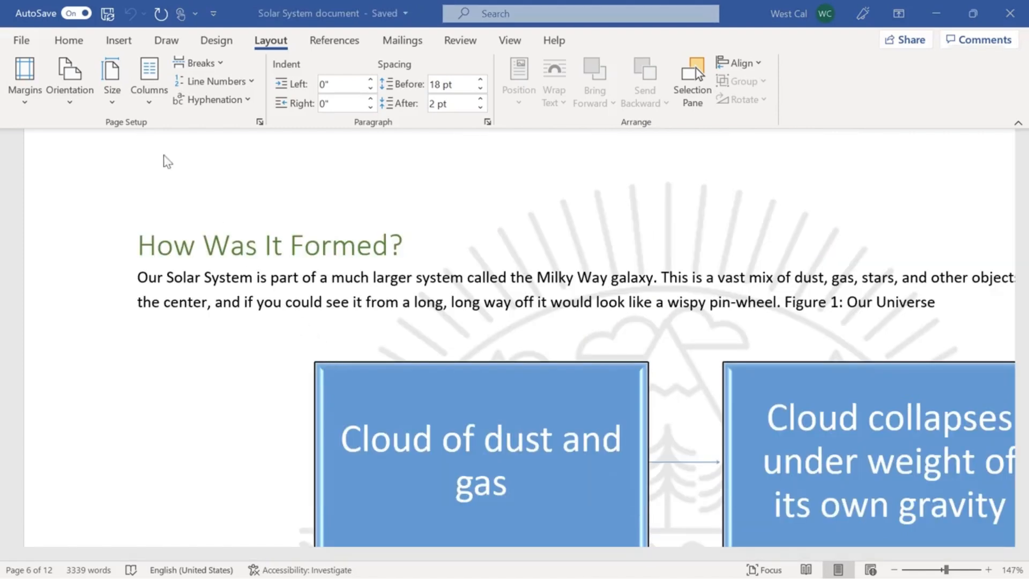
# - Show the paragraph marks and other hidden formatting symbols in the document
pyautogui.click(67, 43)
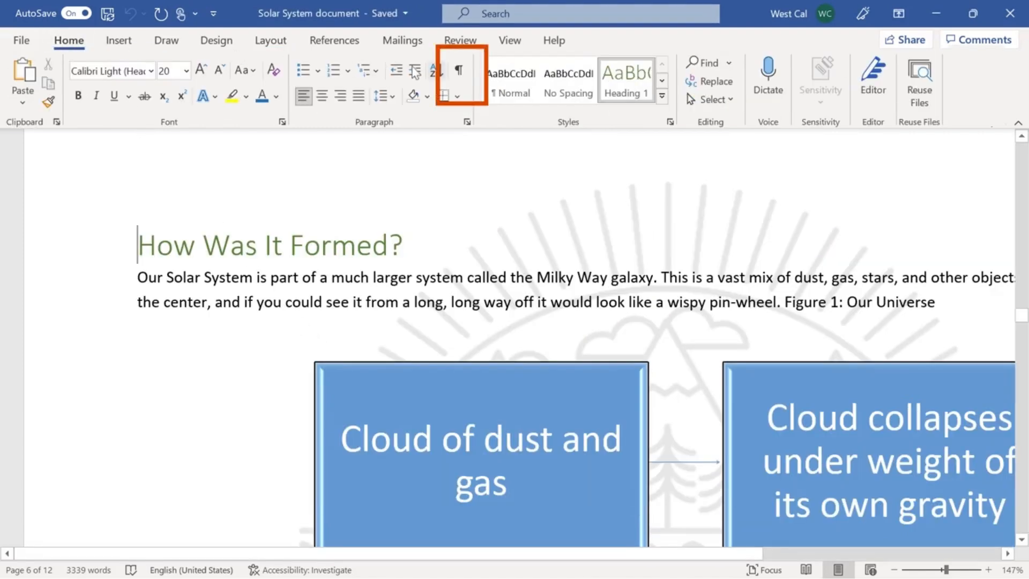
pyautogui.click(457, 72)
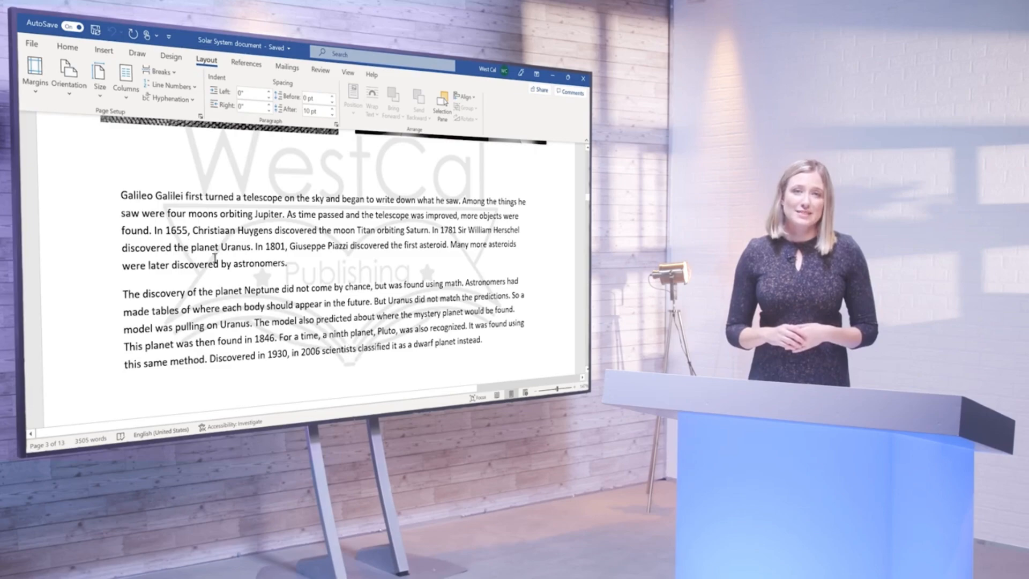
# - Arrange the two paragraphs about Galileo's observations and the discovery of Neptune in two columns
pyautogui.moveTo(138, 236); pyautogui.dragTo(776, 472)
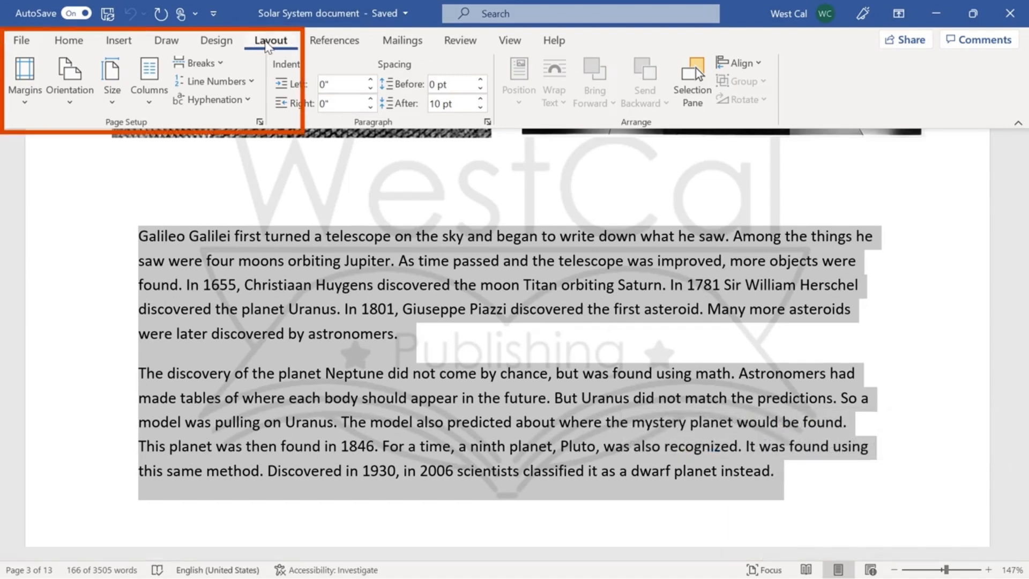
pyautogui.click(152, 97)
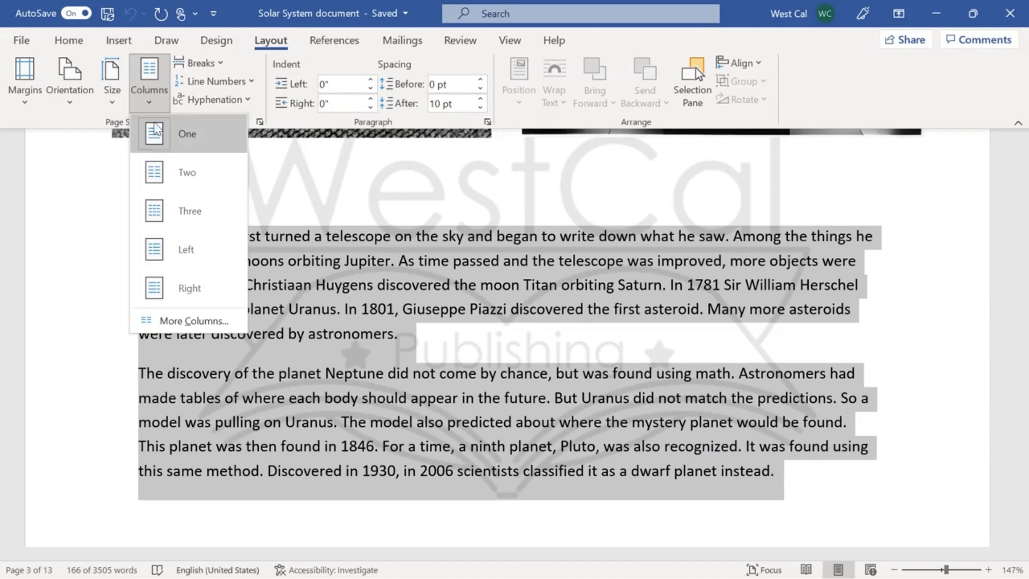
pyautogui.click(184, 176)
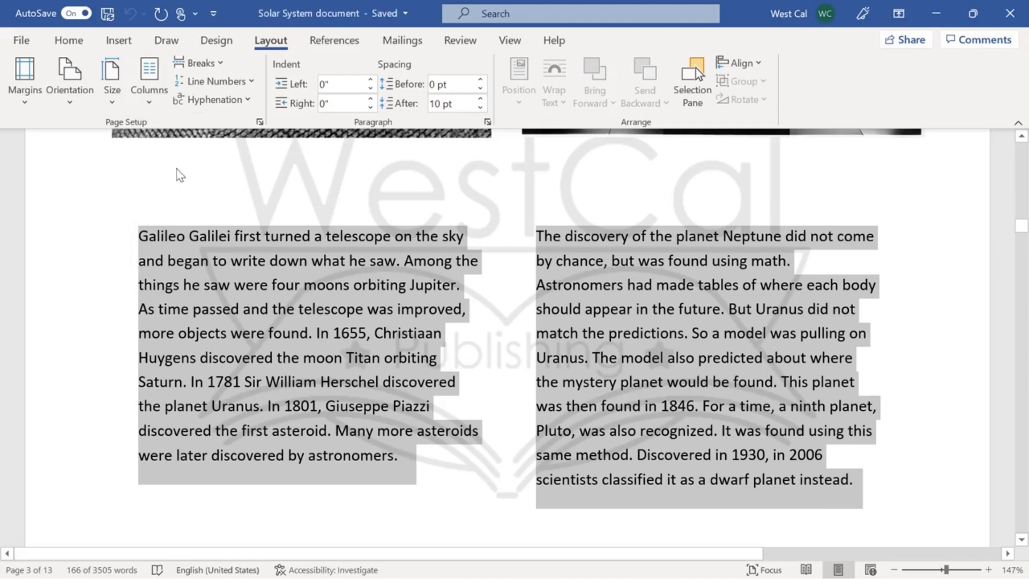
# - Apply the detailed column settings of two equal columns, 0.5" spacing and no line between to the selected text only
pyautogui.click(152, 99)
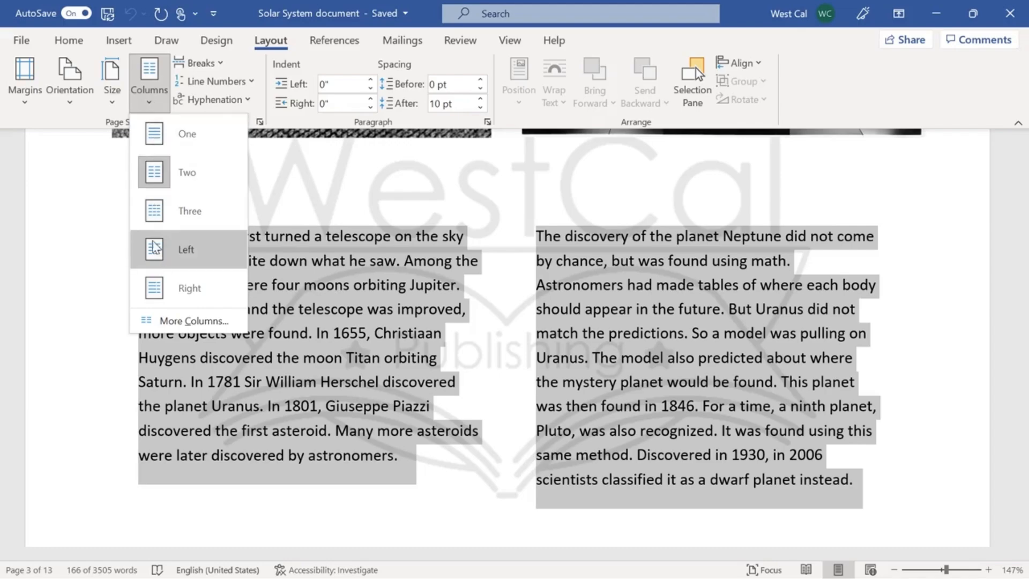
pyautogui.click(187, 320)
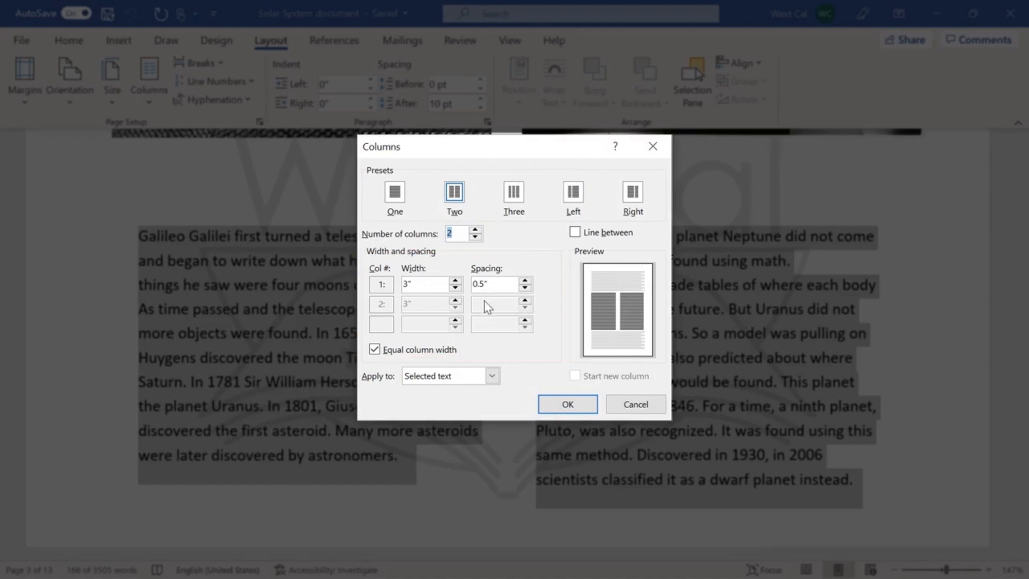
pyautogui.click(574, 233)
pyautogui.click(574, 233)
pyautogui.click(454, 377)
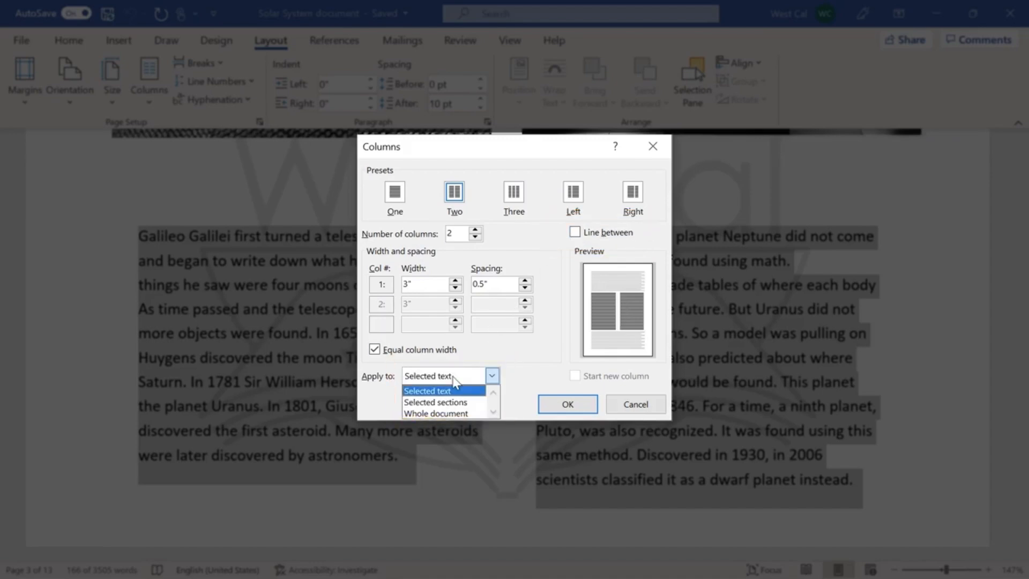
pyautogui.click(453, 382)
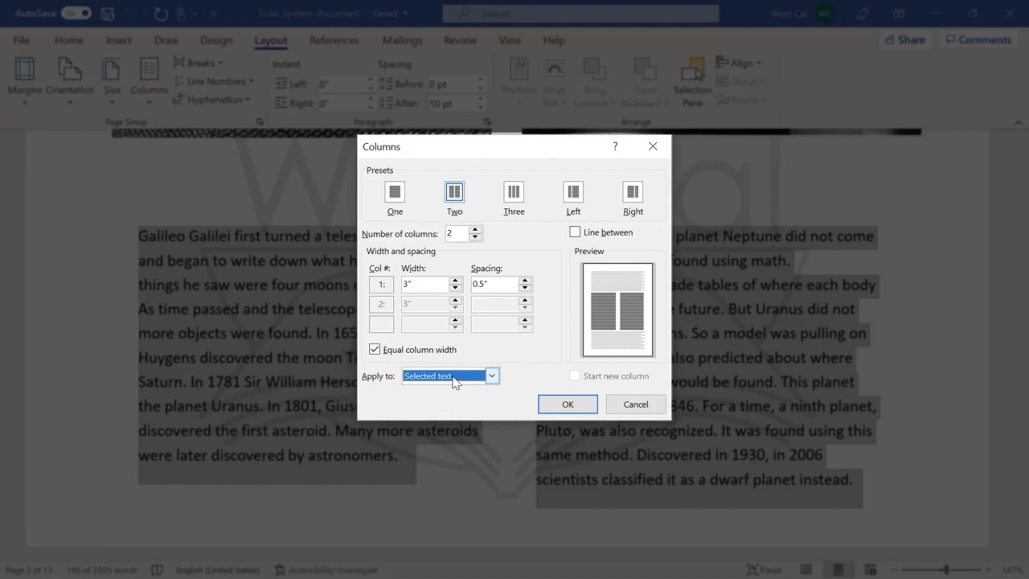
pyautogui.click(568, 406)
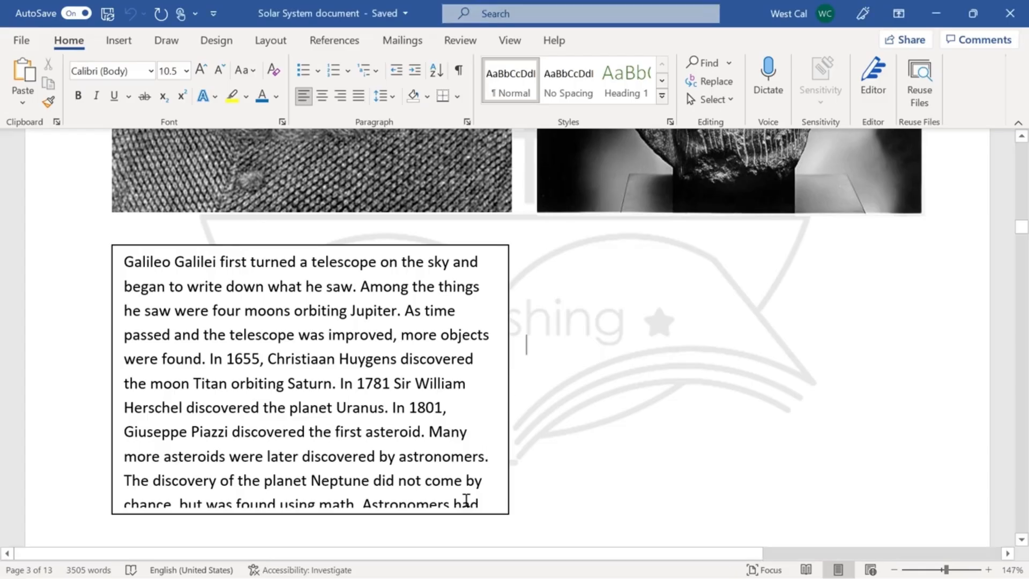
# - Draw an empty text box about 3.24" wide and 2.14" high beside the overflowing Galileo text box
pyautogui.click(489, 500)
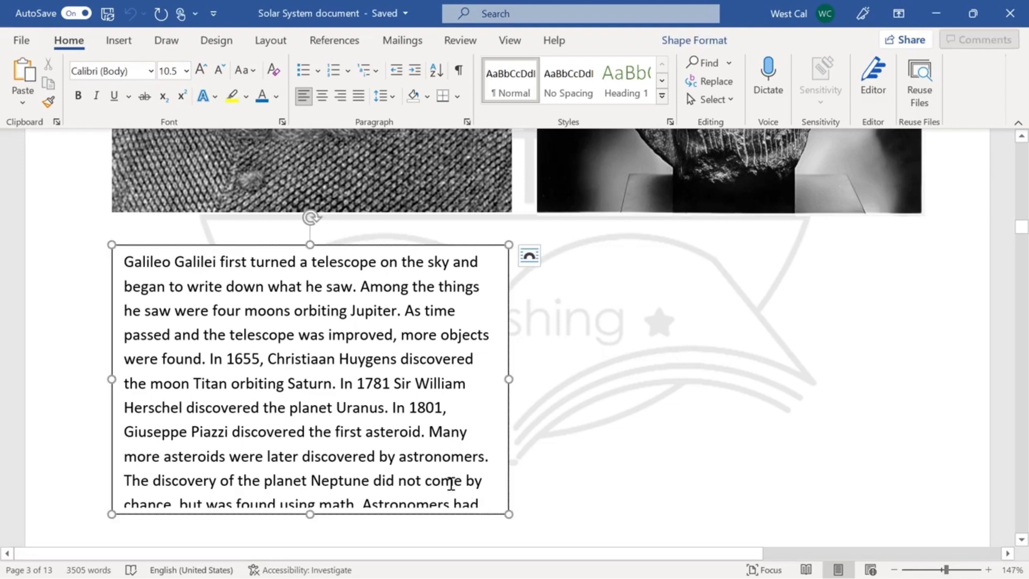
pyautogui.moveTo(133, 482); pyautogui.dragTo(457, 531)
pyautogui.scroll(-2, 460, 538)
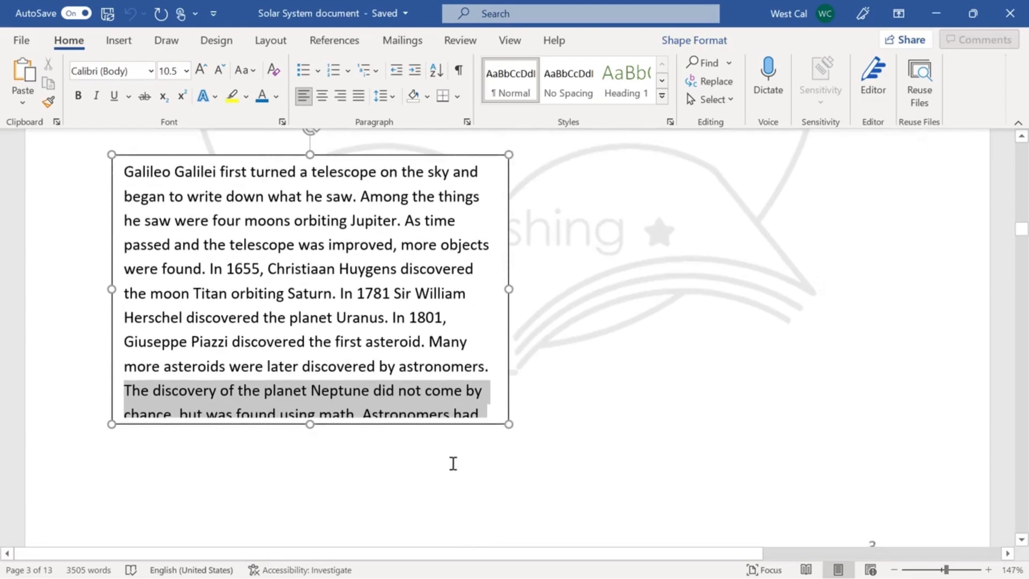
pyautogui.scroll(3, 333, 390)
pyautogui.click(332, 381)
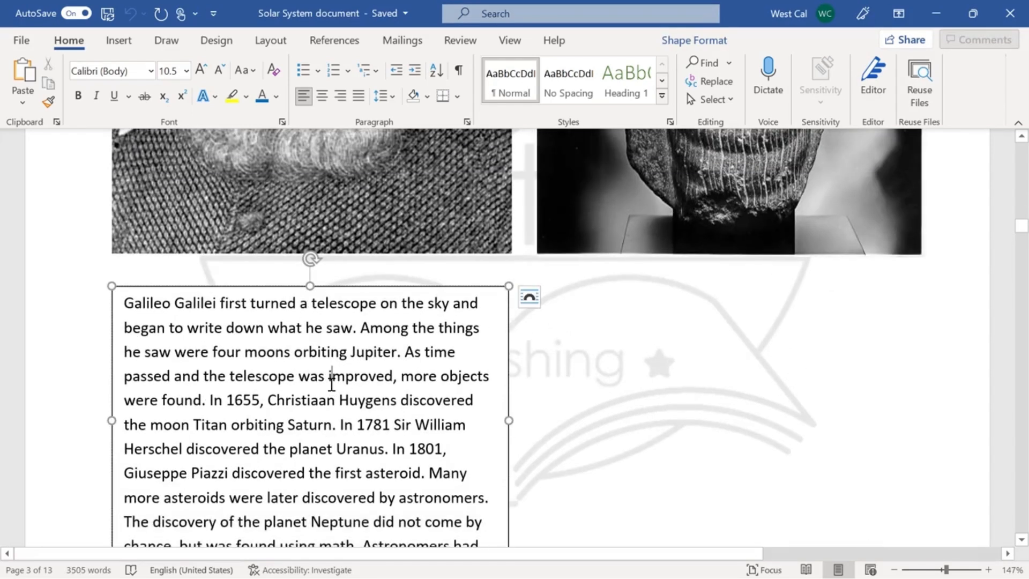
pyautogui.click(121, 43)
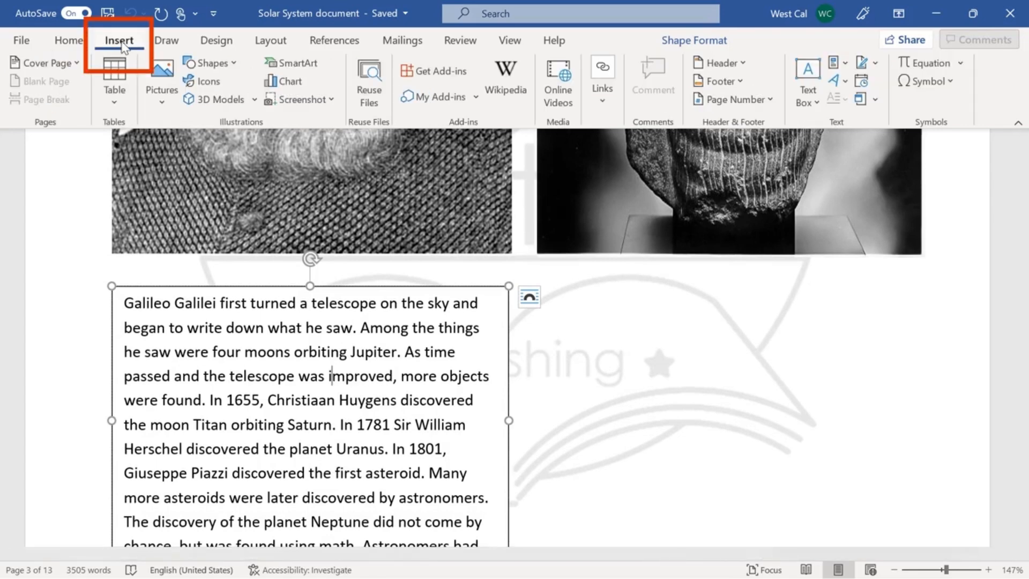
pyautogui.click(804, 101)
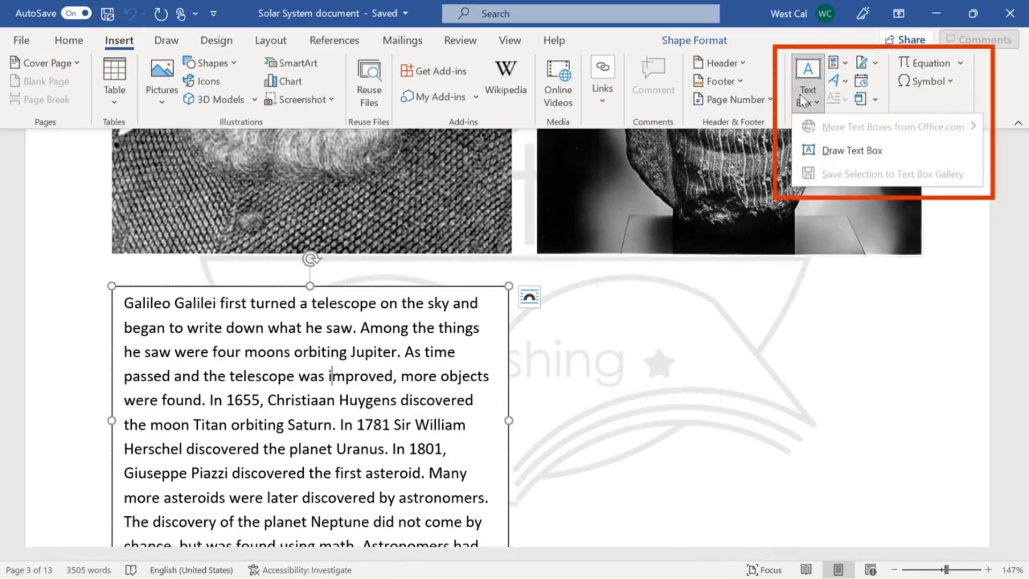
pyautogui.click(834, 152)
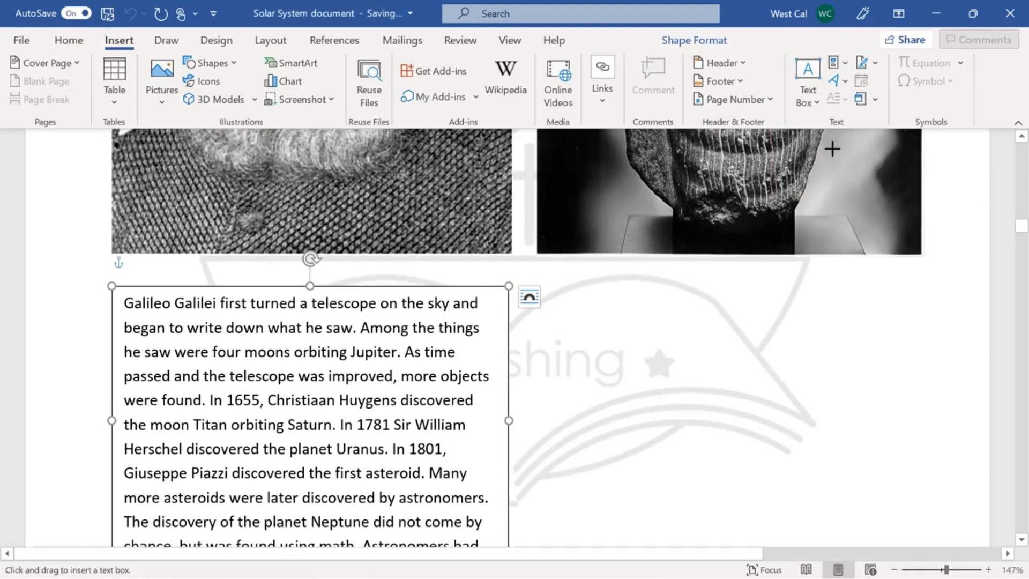
pyautogui.moveTo(541, 285); pyautogui.dragTo(909, 529)
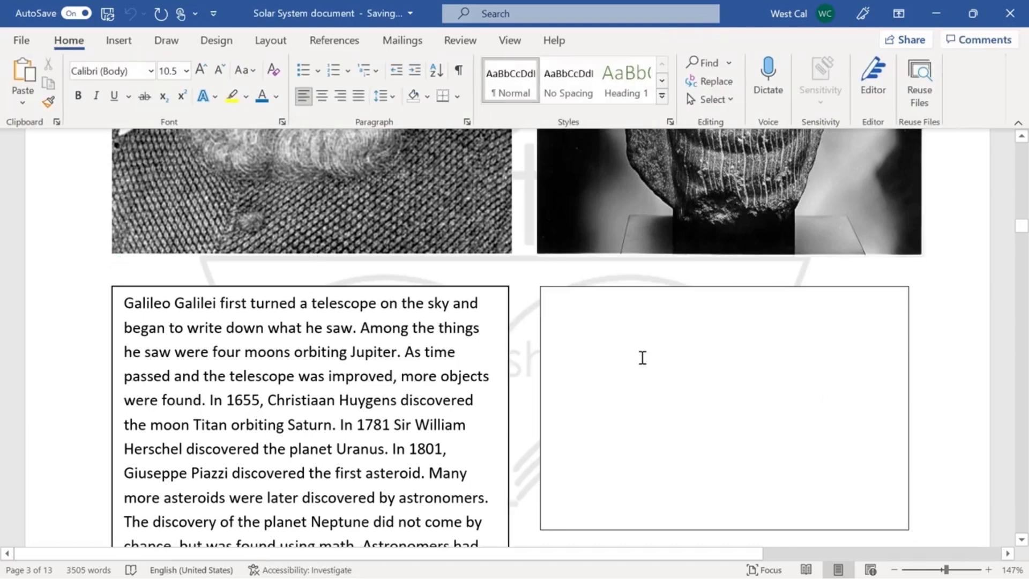
# - Link the Galileo text box to the empty box beside it and enlarge the second box's height to about 2.37"
pyautogui.scroll(-3, 643, 358)
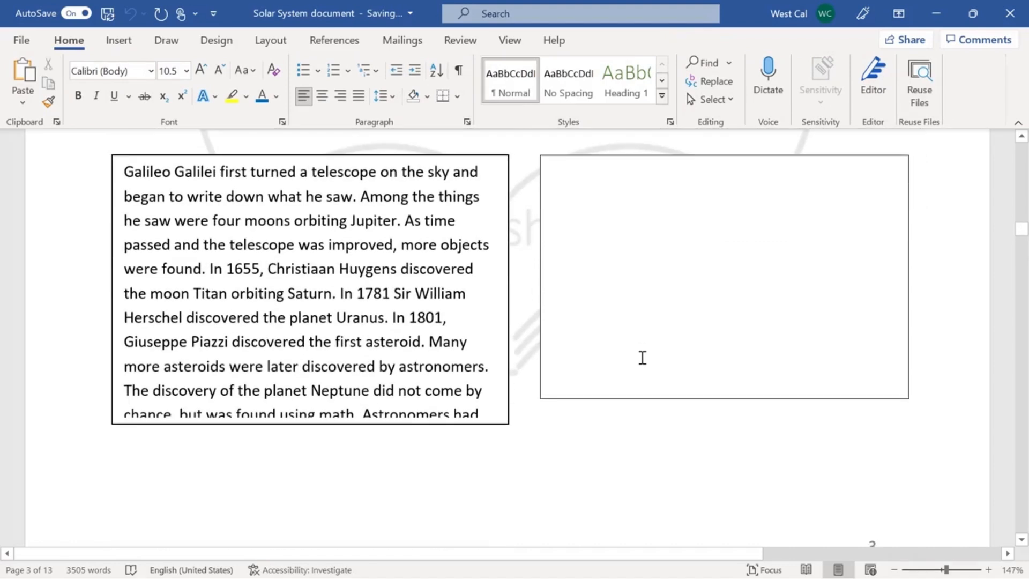
pyautogui.click(501, 300)
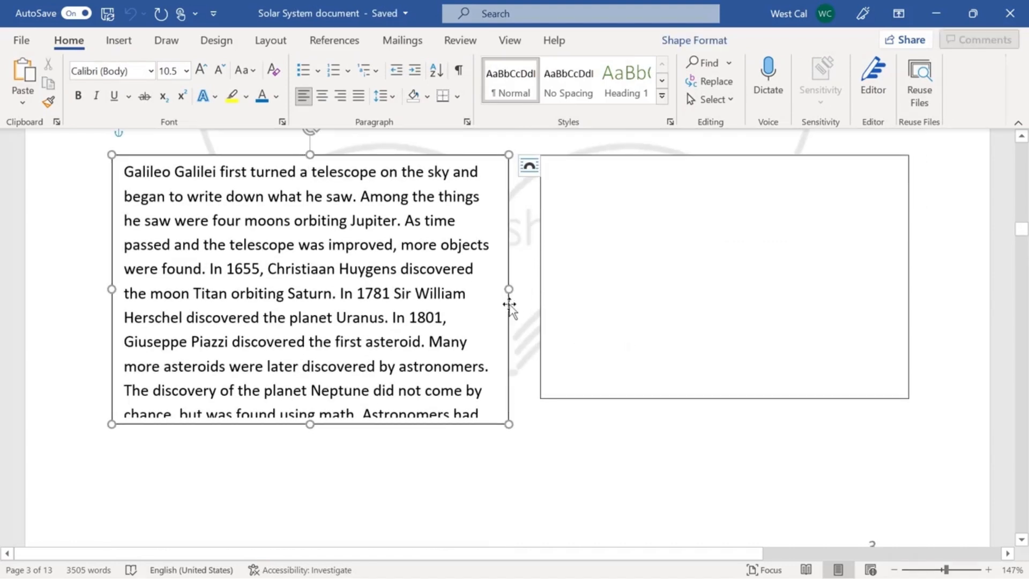
pyautogui.click(684, 42)
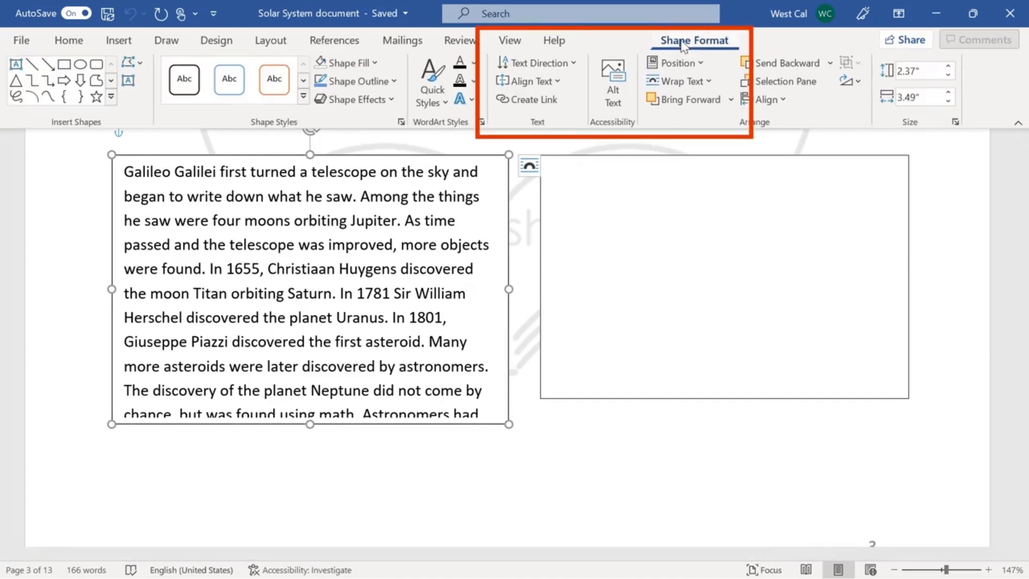
pyautogui.click(535, 103)
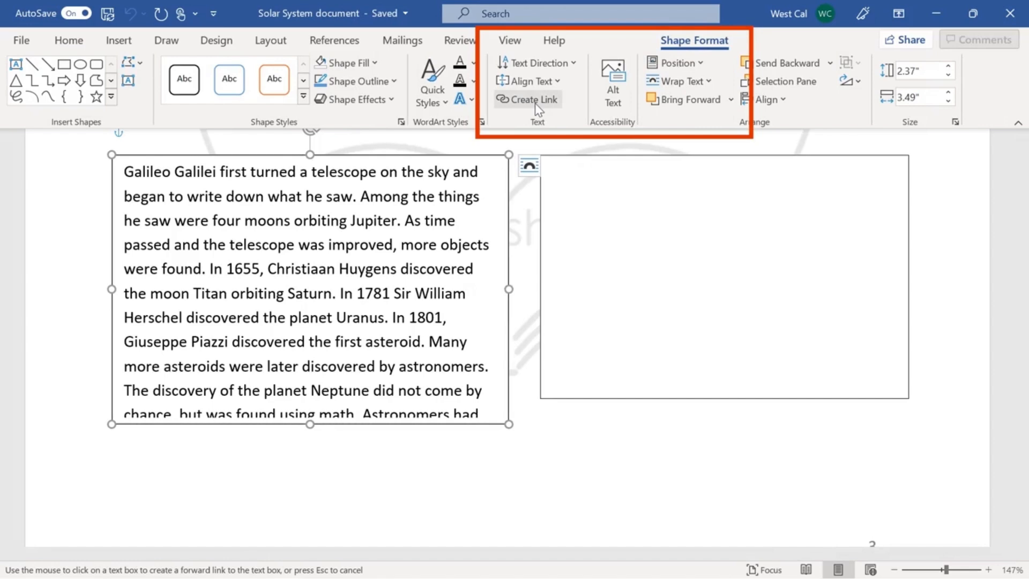
pyautogui.click(553, 177)
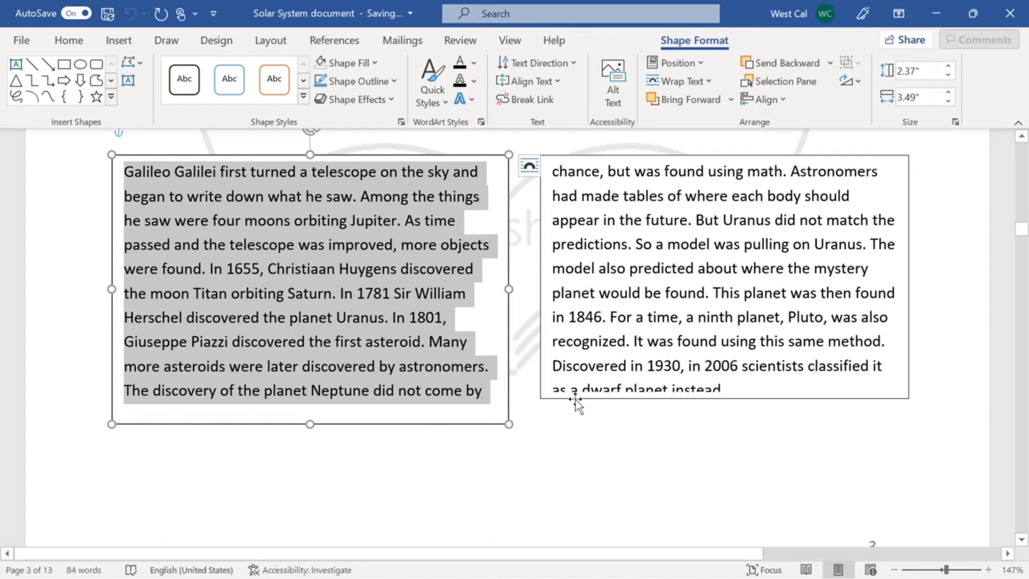
pyautogui.click(575, 399)
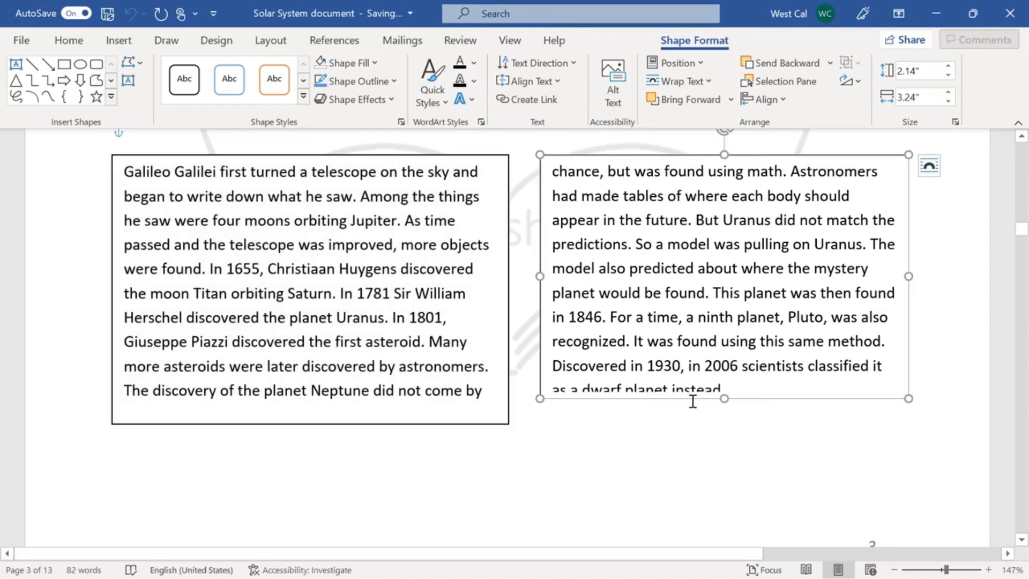
pyautogui.moveTo(725, 400); pyautogui.dragTo(721, 422)
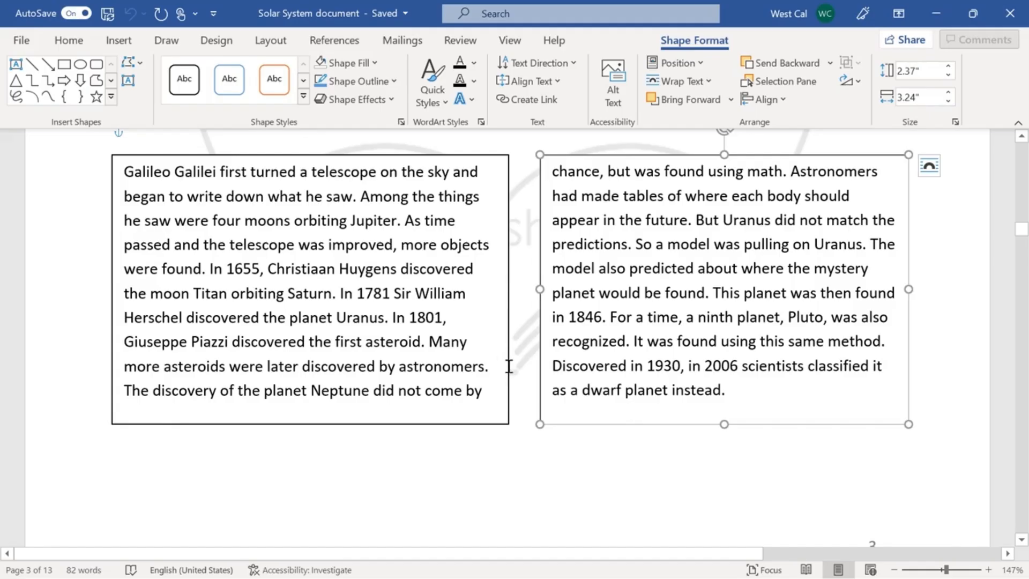
# - Break the link between the Galileo text box and the text box beside it
pyautogui.click(509, 366)
pyautogui.click(508, 366)
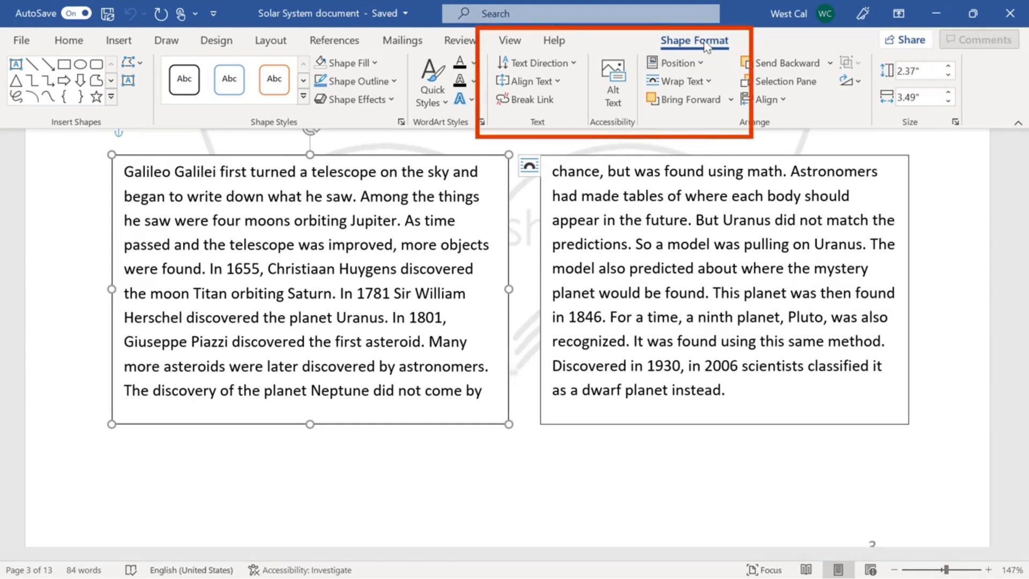
pyautogui.click(542, 102)
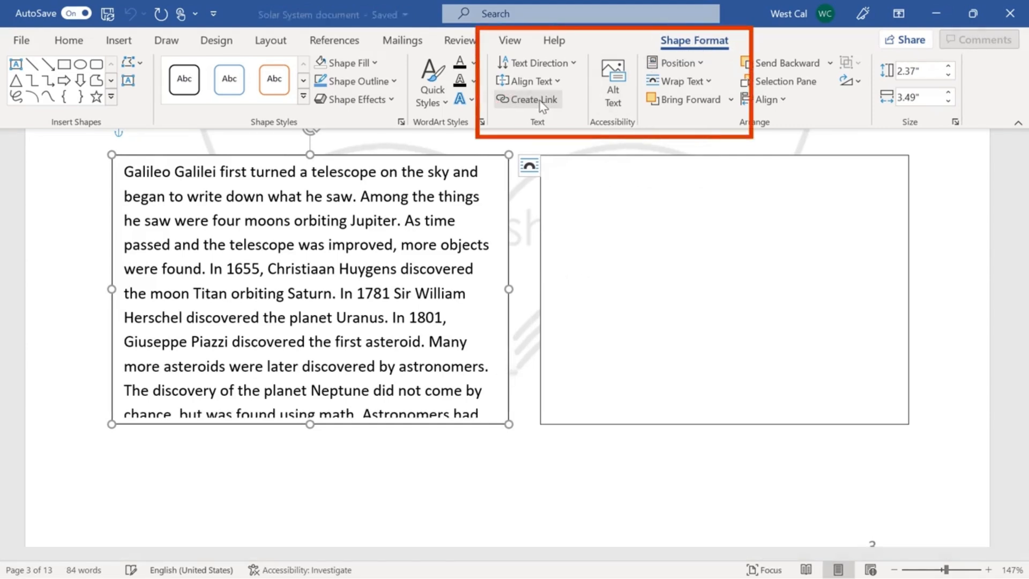
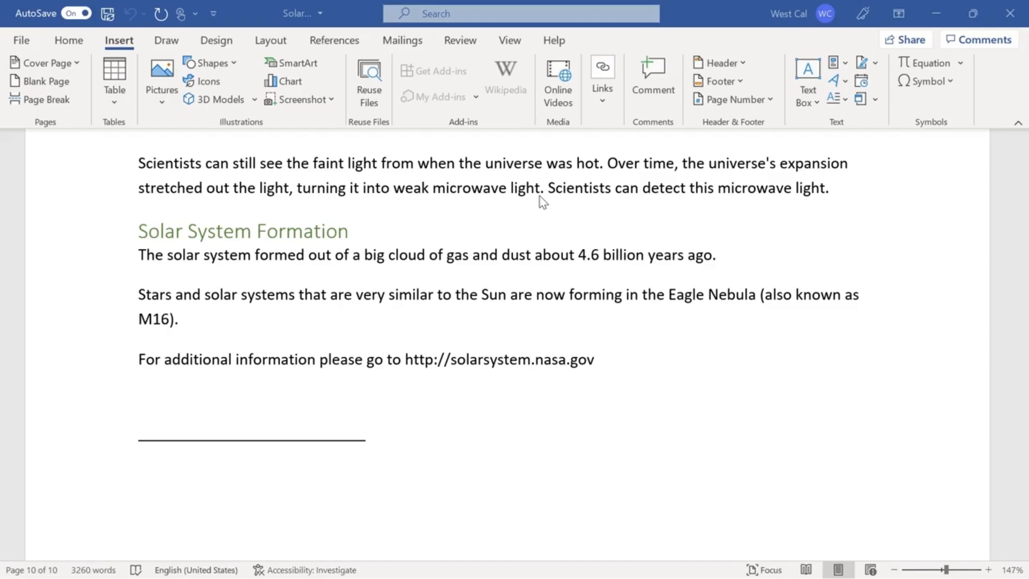
pyautogui.moveTo(405, 360); pyautogui.dragTo(593, 360)
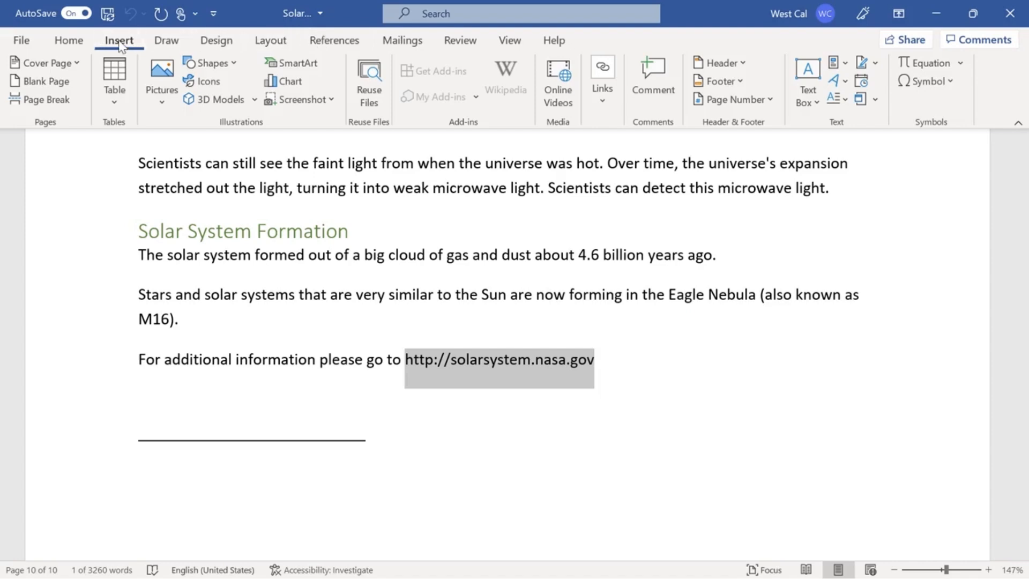
pyautogui.click(602, 102)
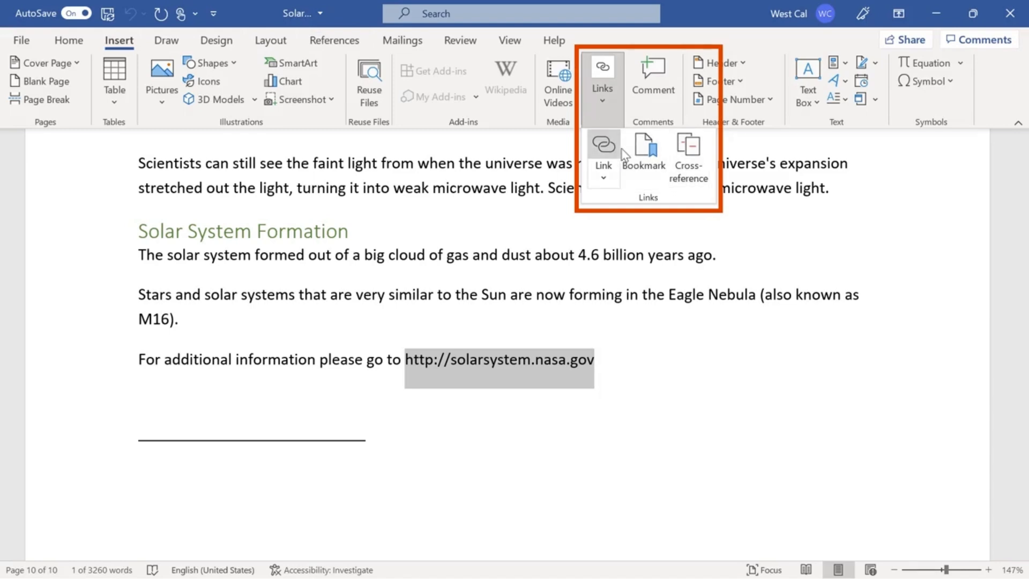
pyautogui.click(606, 173)
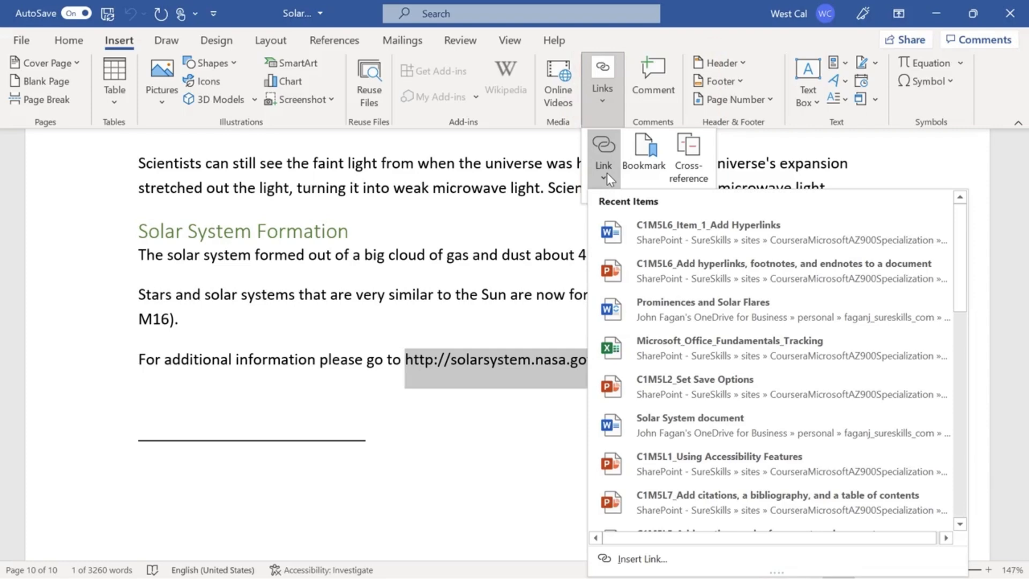
pyautogui.click(603, 145)
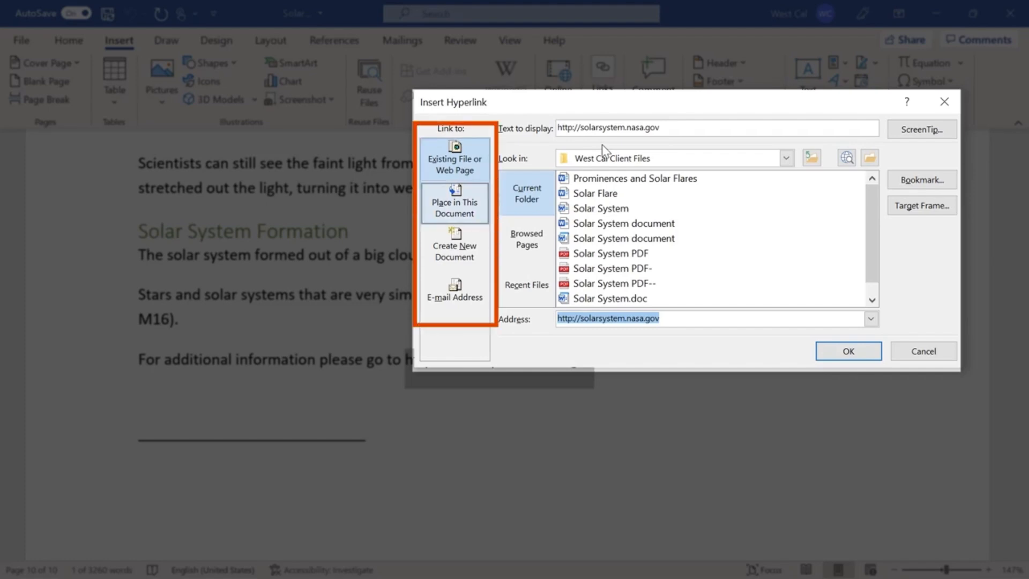
pyautogui.click(450, 163)
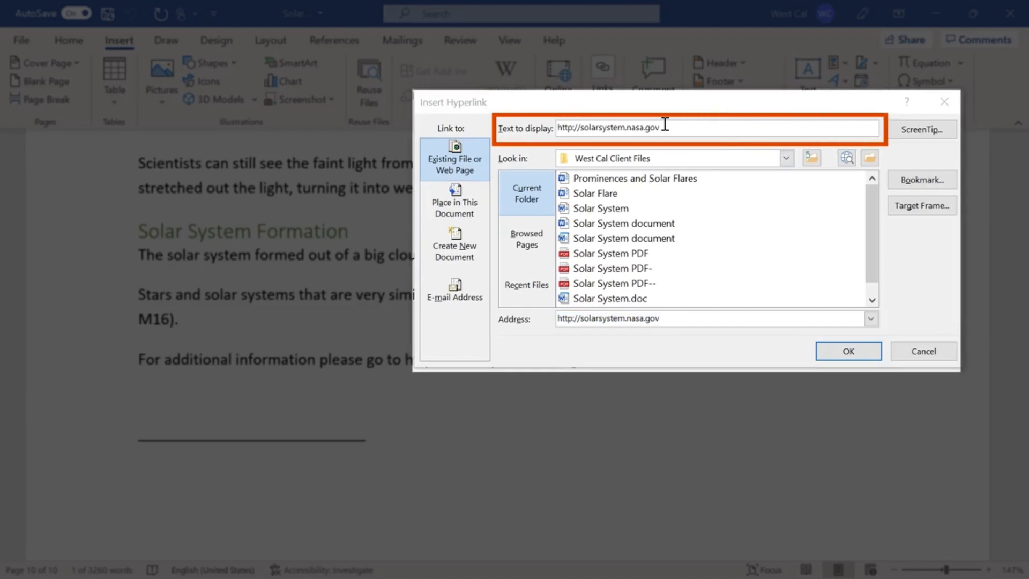
pyautogui.moveTo(664, 127); pyautogui.dragTo(536, 127)
pyautogui.write('Nasa Website')
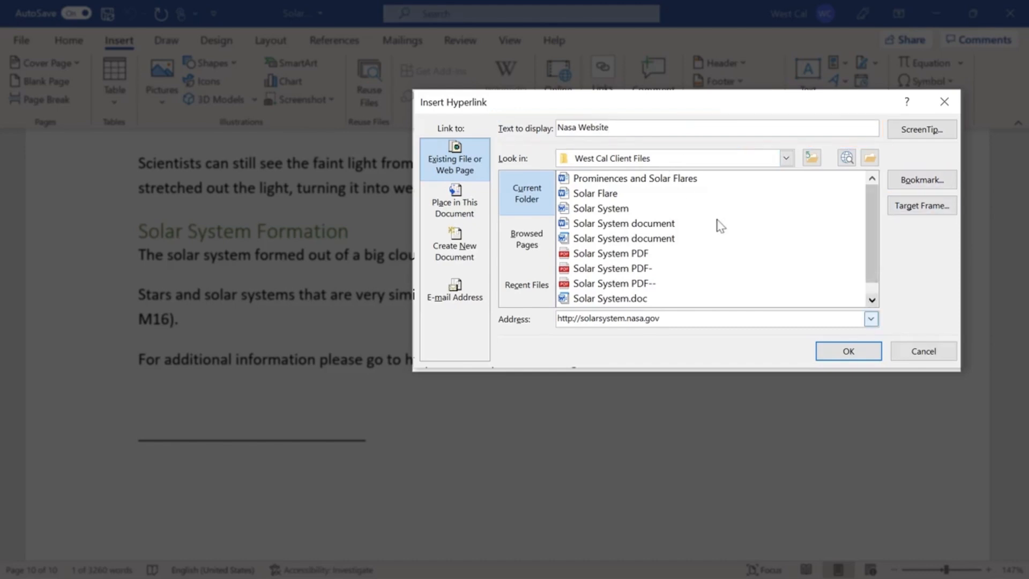
pyautogui.click(846, 353)
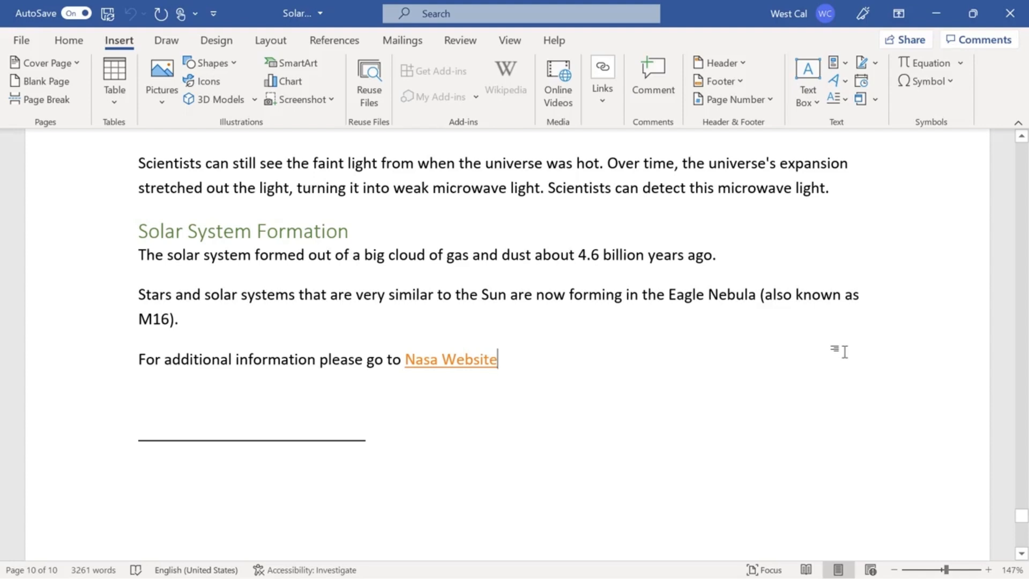
# - Add the ScreenTip "Link to Nasa Website" to the Nasa Website hyperlink
pyautogui.moveTo(469, 361)
pyautogui.rightClick(481, 363)
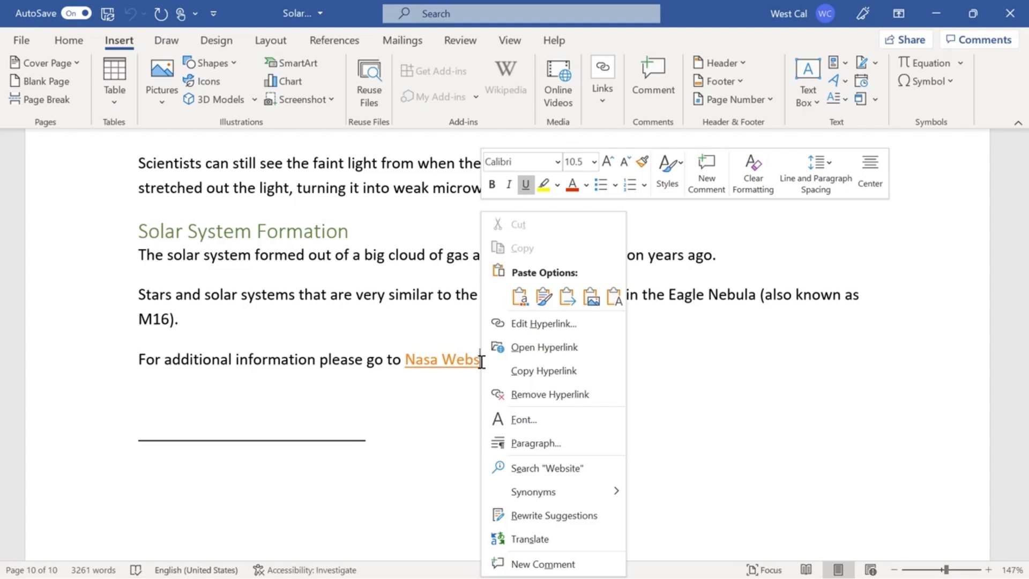
pyautogui.click(536, 325)
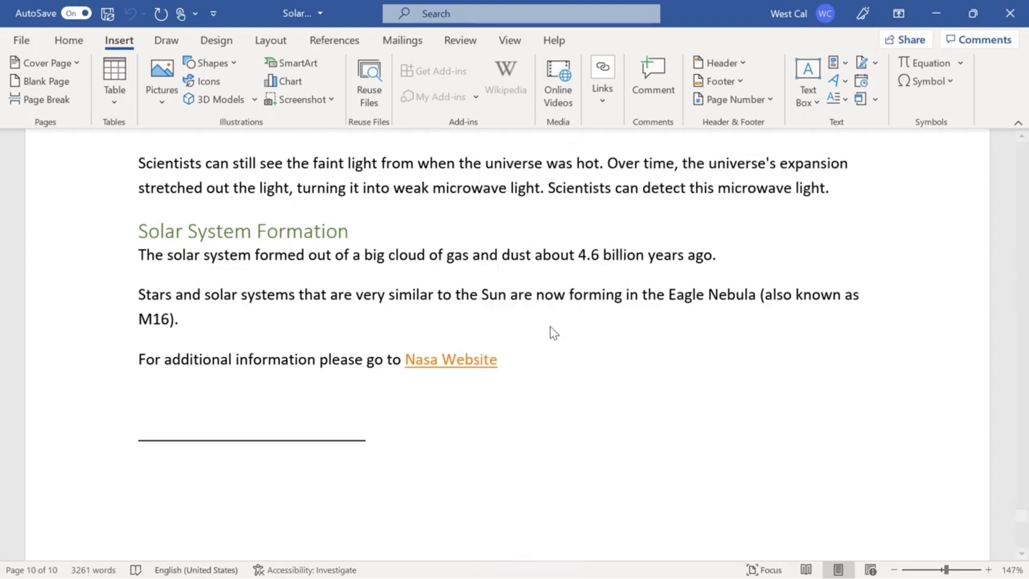
pyautogui.click(922, 131)
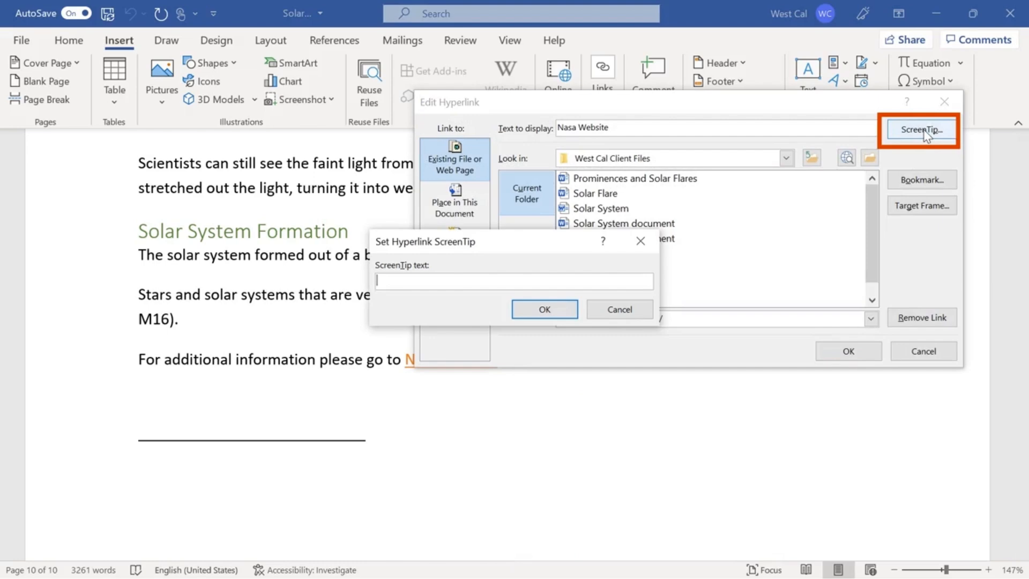
pyautogui.write('Link')
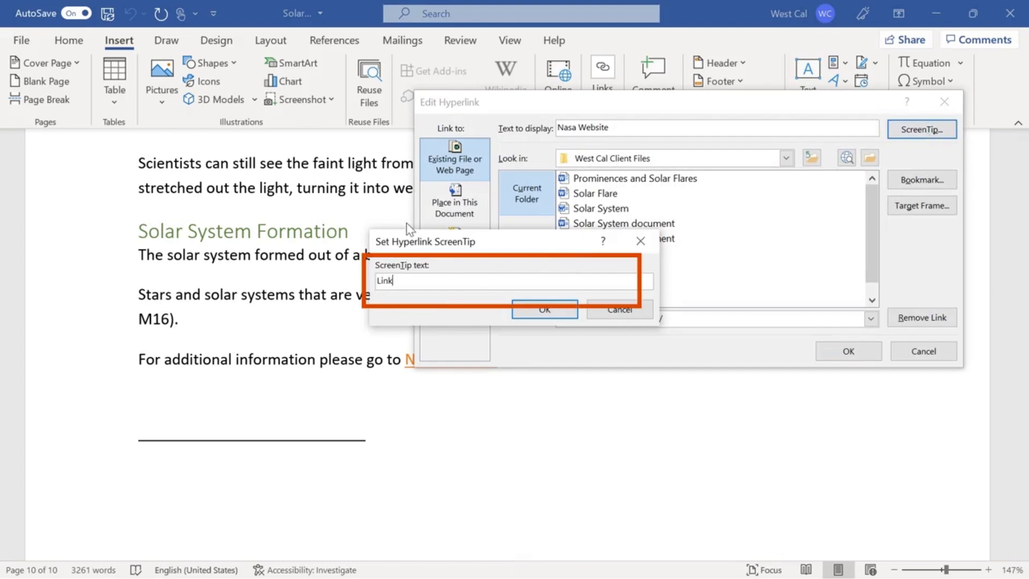
pyautogui.write(' to Nasa Website')
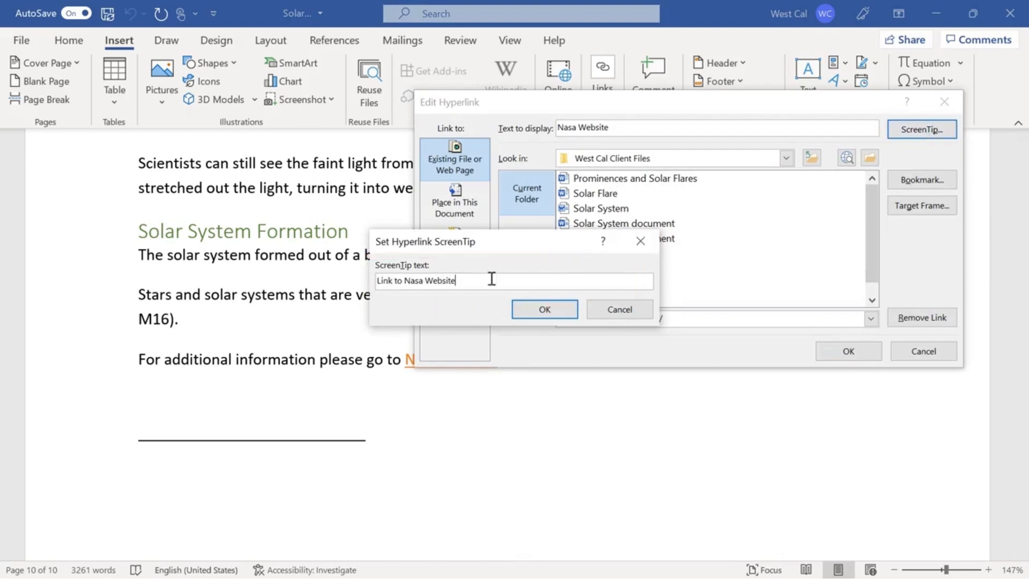
pyautogui.click(542, 315)
pyautogui.click(846, 350)
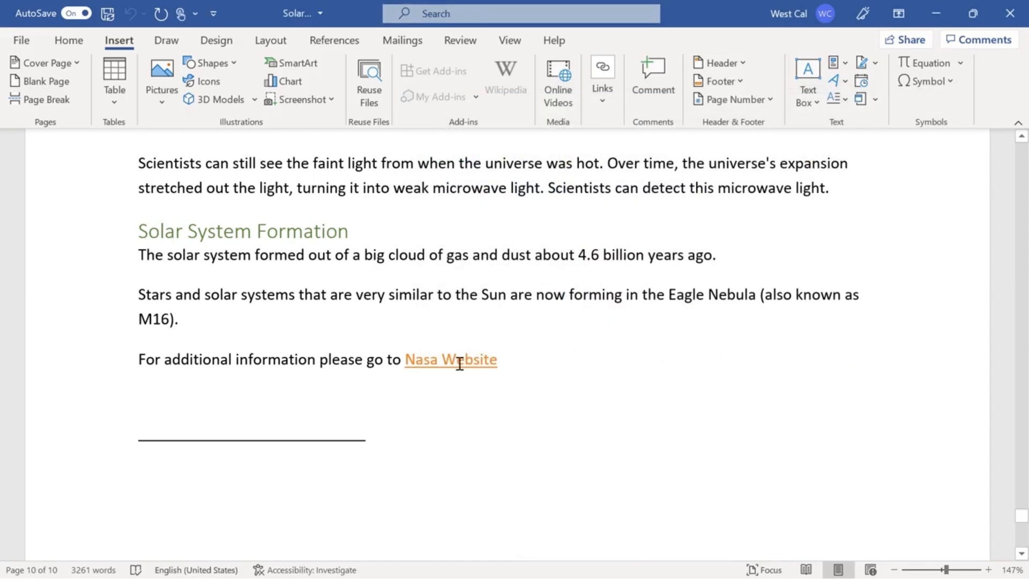
# - Remove the hyperlink from the "Nasa Website" text under "Solar System Formation"
pyautogui.moveTo(459, 364)
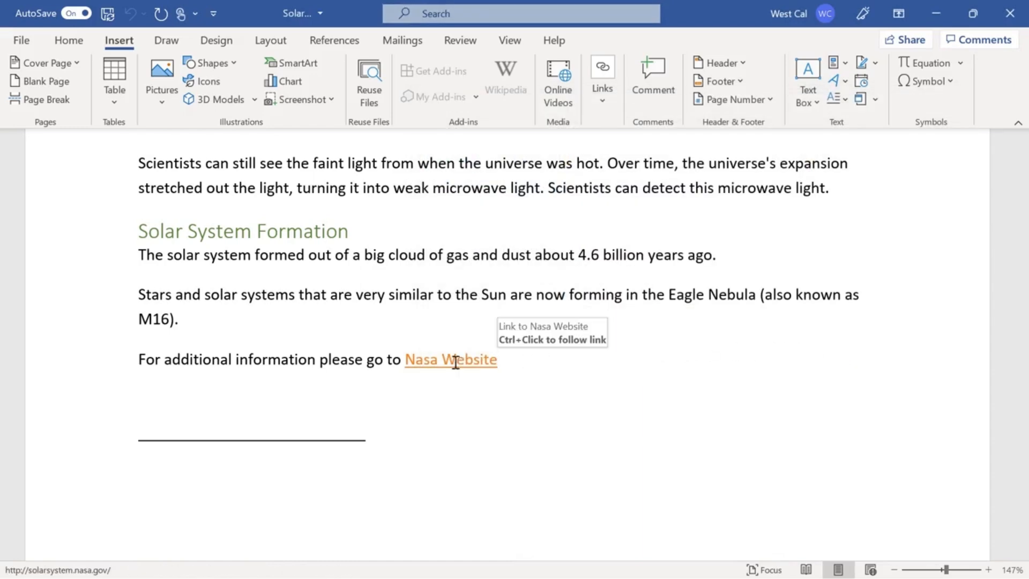
pyautogui.rightClick(437, 358)
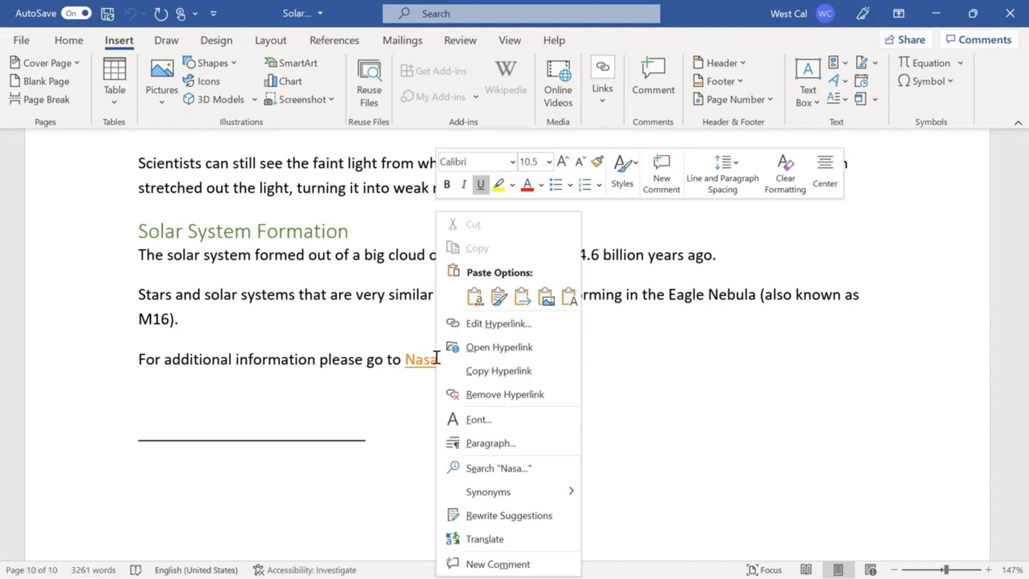
pyautogui.click(470, 325)
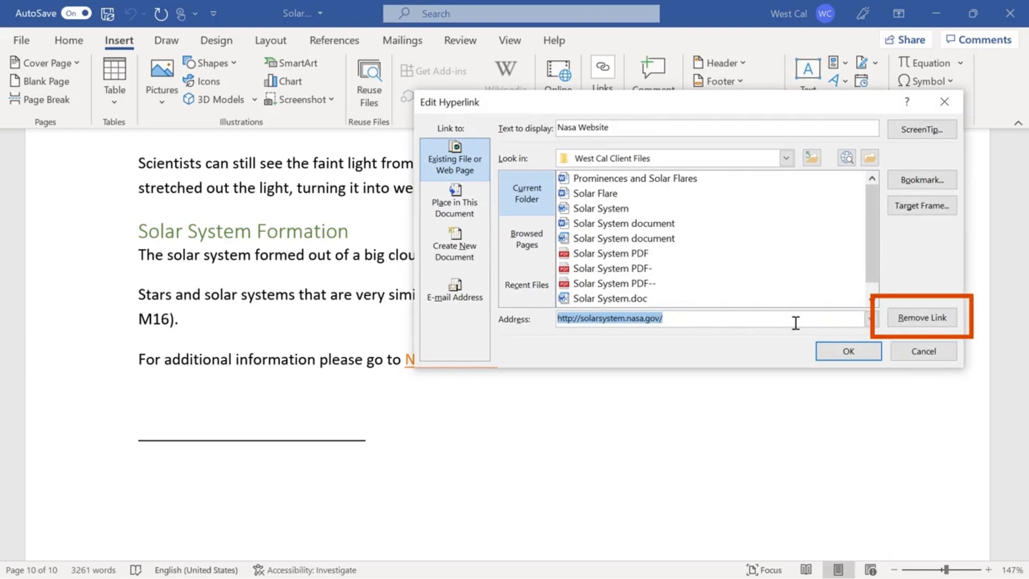
pyautogui.click(916, 323)
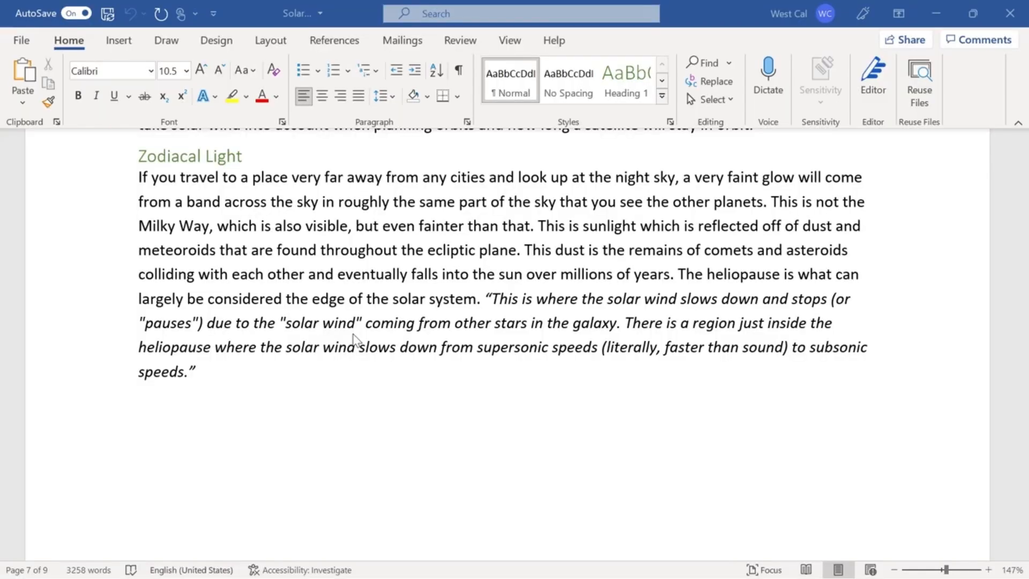
# - Insert a footnote before the italic quotation under "Zodiacal Light", citing the author's surname and the year 2015
pyautogui.click(487, 300)
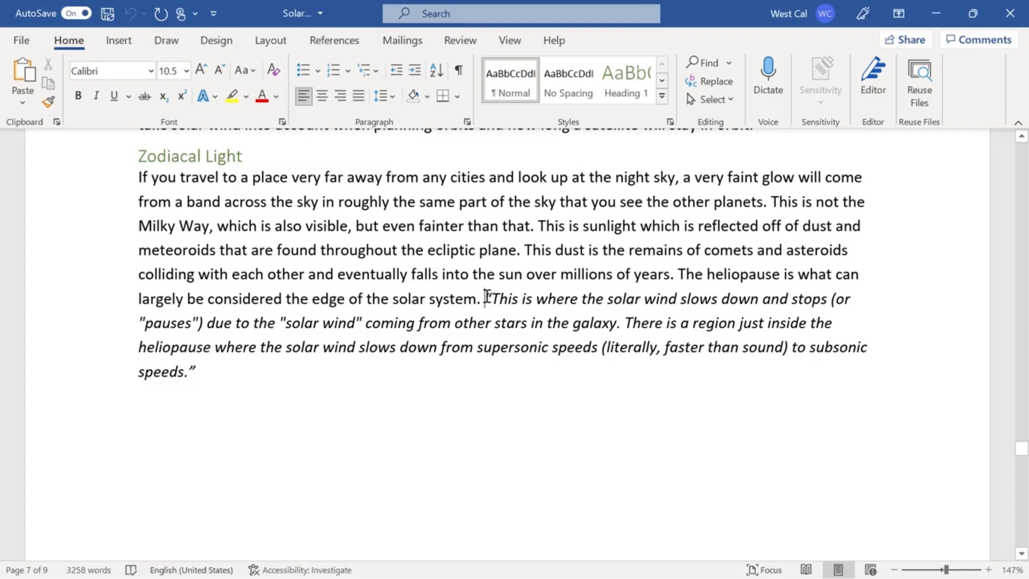
pyautogui.click(326, 41)
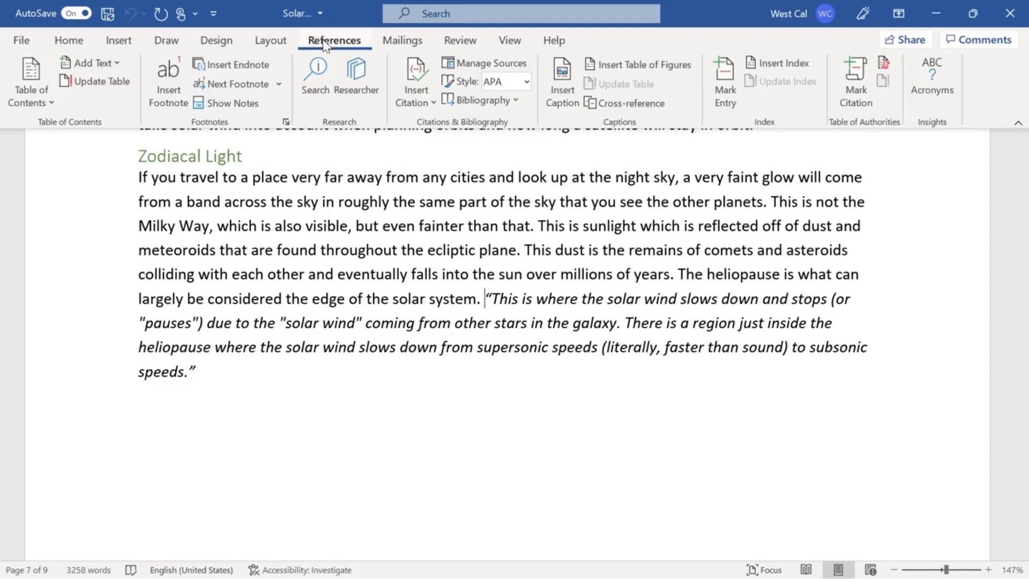
pyautogui.click(169, 86)
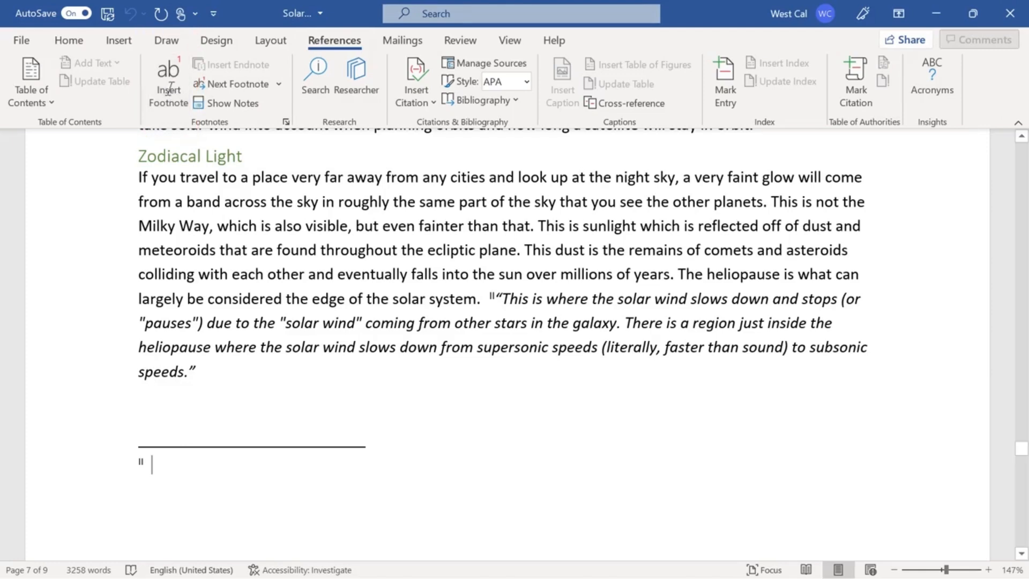
pyautogui.write('Bennett')
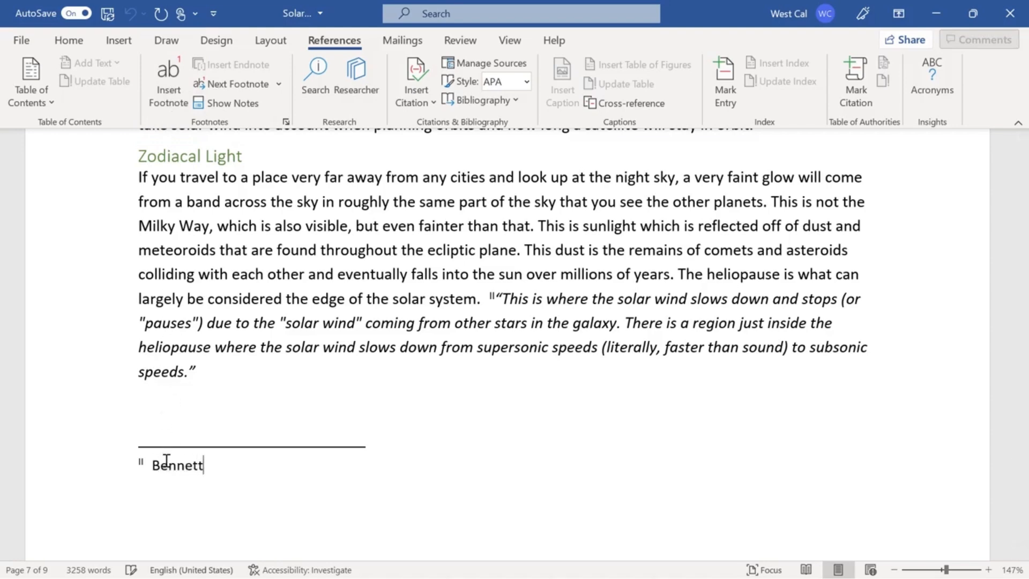
pyautogui.write(' , 2015')
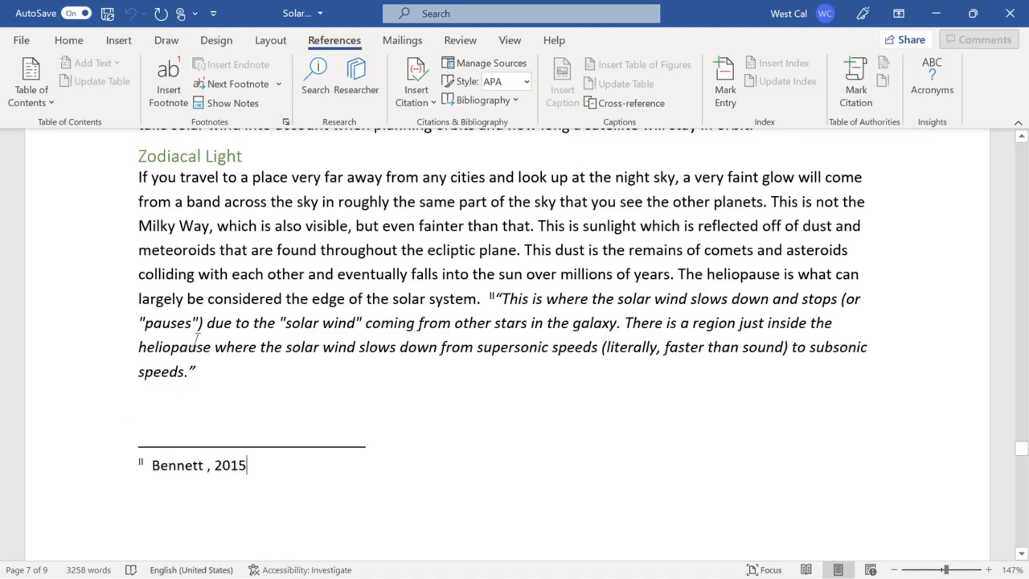
# - Insert an endnote before the same italic quotation, citing the author's surname and the year 2015
pyautogui.click(491, 299)
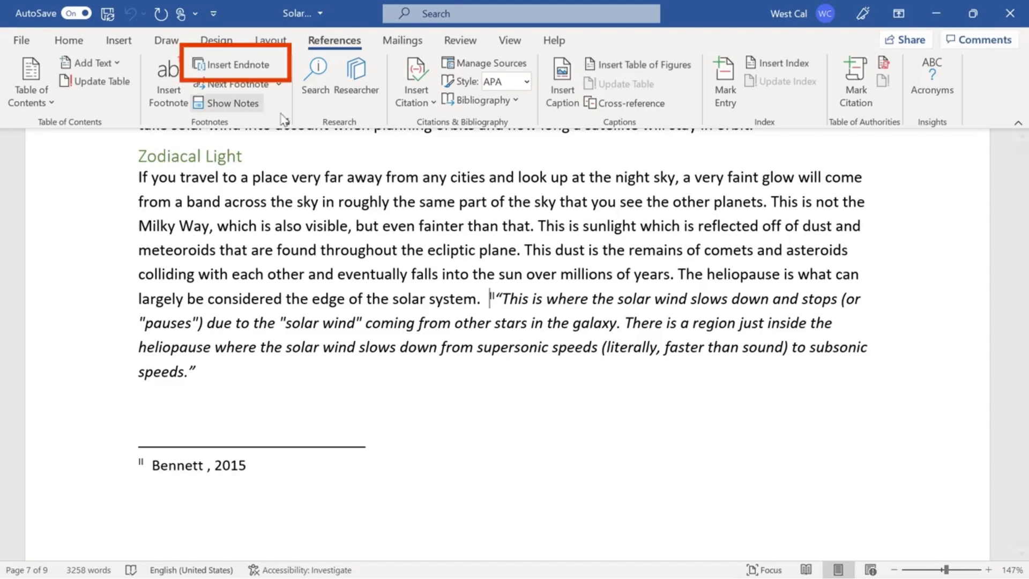
pyautogui.click(223, 65)
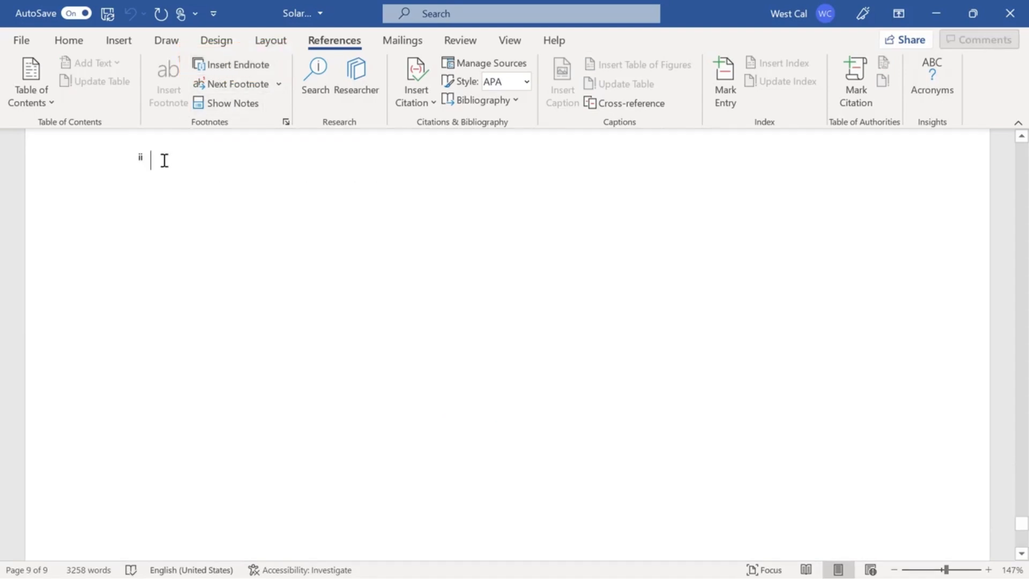
pyautogui.write('Benn')
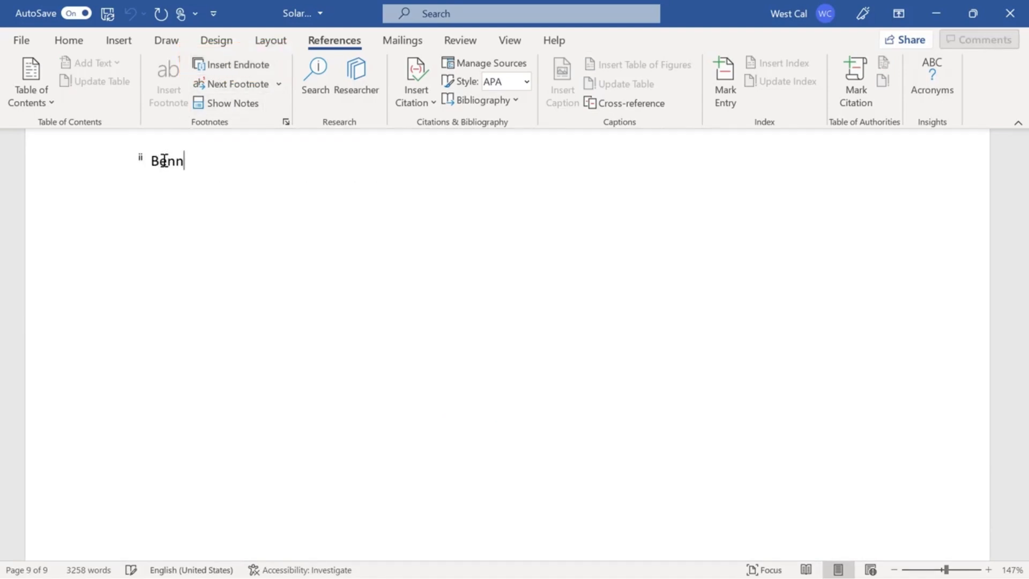
pyautogui.write('ett 2015')
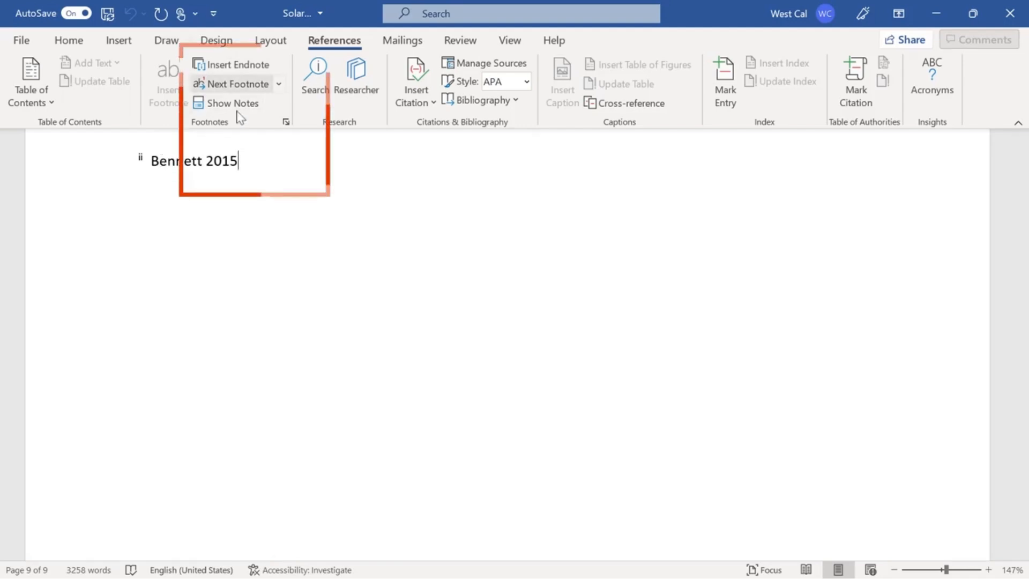
# - Jump to the previous footnote in the document and forward to the next footnote
pyautogui.click(278, 83)
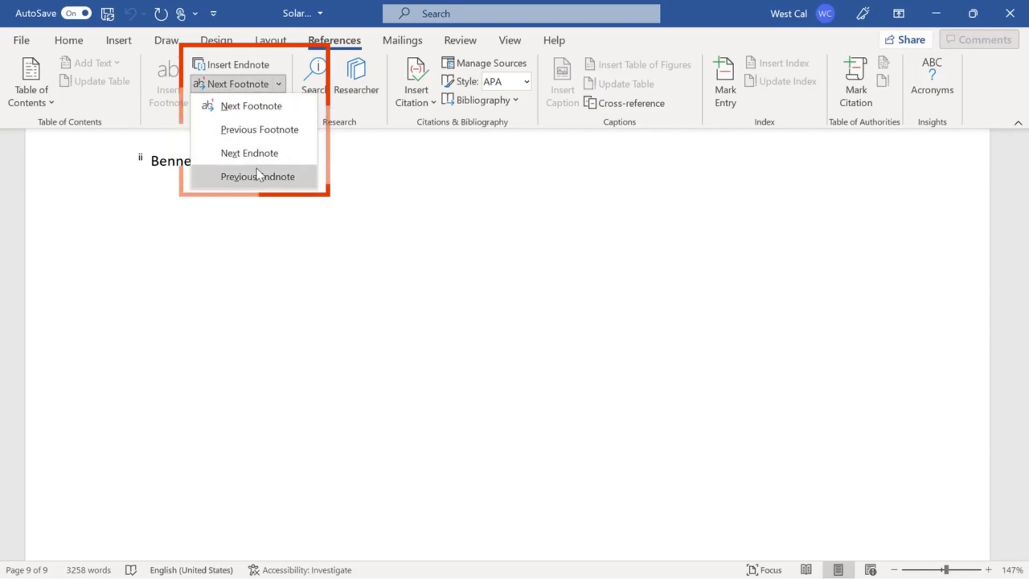
pyautogui.click(259, 138)
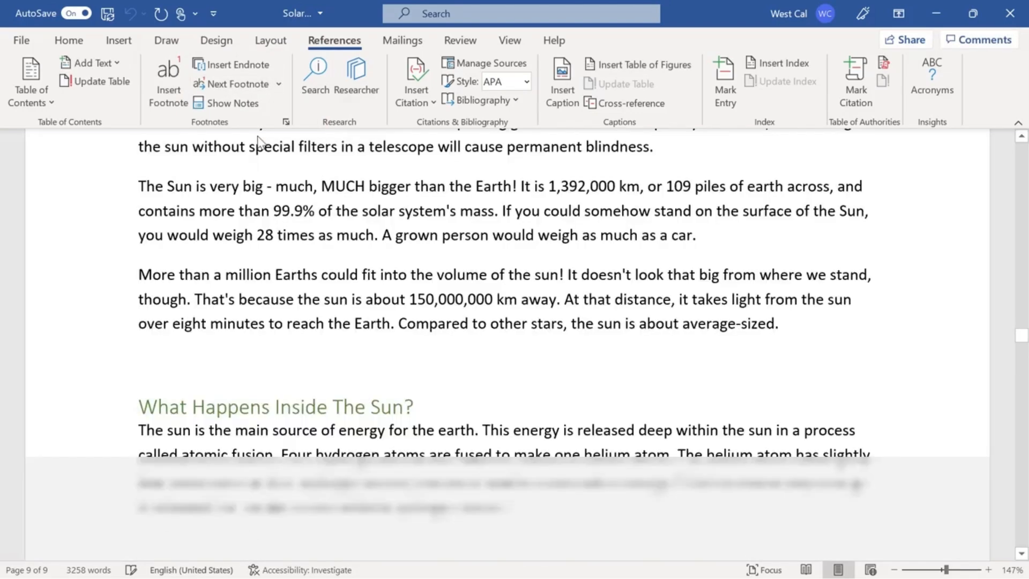
pyautogui.click(278, 84)
pyautogui.click(277, 107)
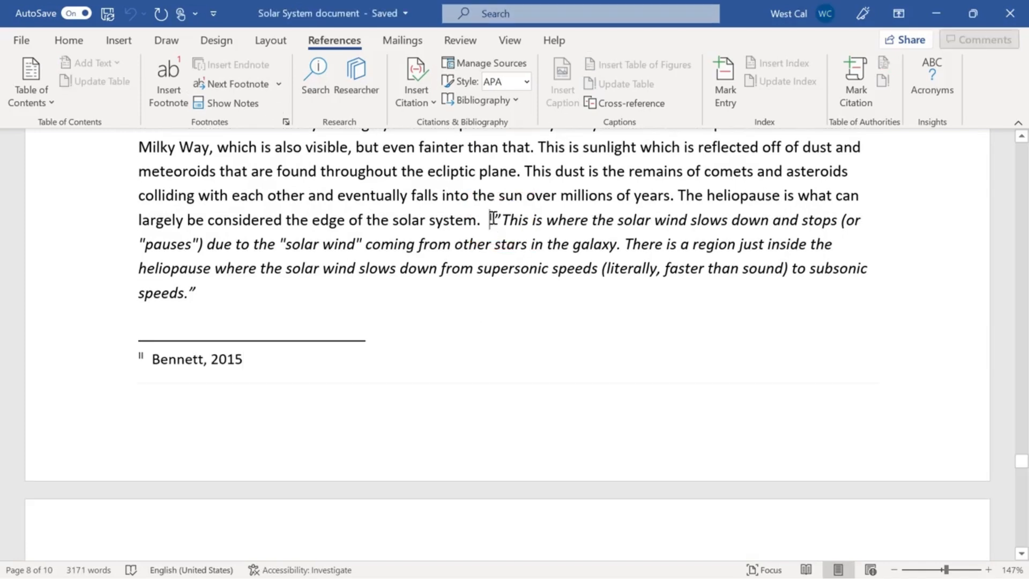
# - Delete the footnote in front of the italic quotation at the end of the Zodiacal Light paragraph
pyautogui.moveTo(493, 218); pyautogui.dragTo(497, 220)
pyautogui.press('Delete')
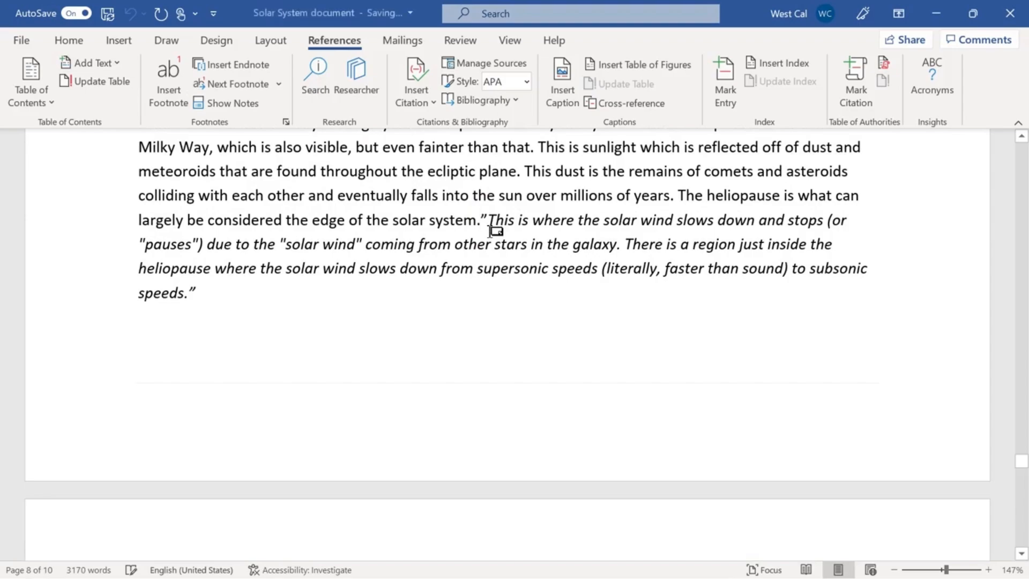
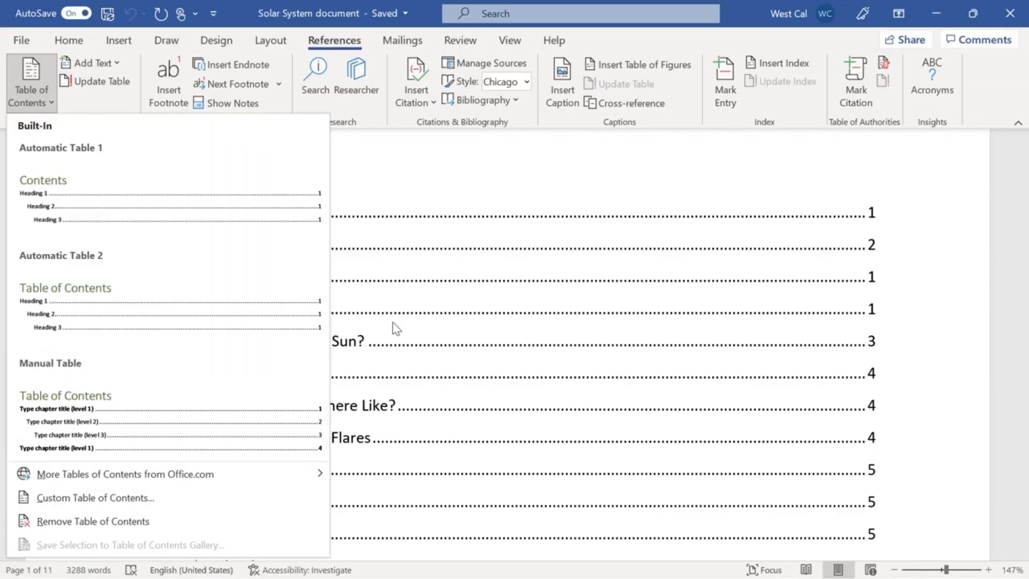
# - Refresh the page numbers of the Contents table below the "The Solar System" title
pyautogui.click(394, 322)
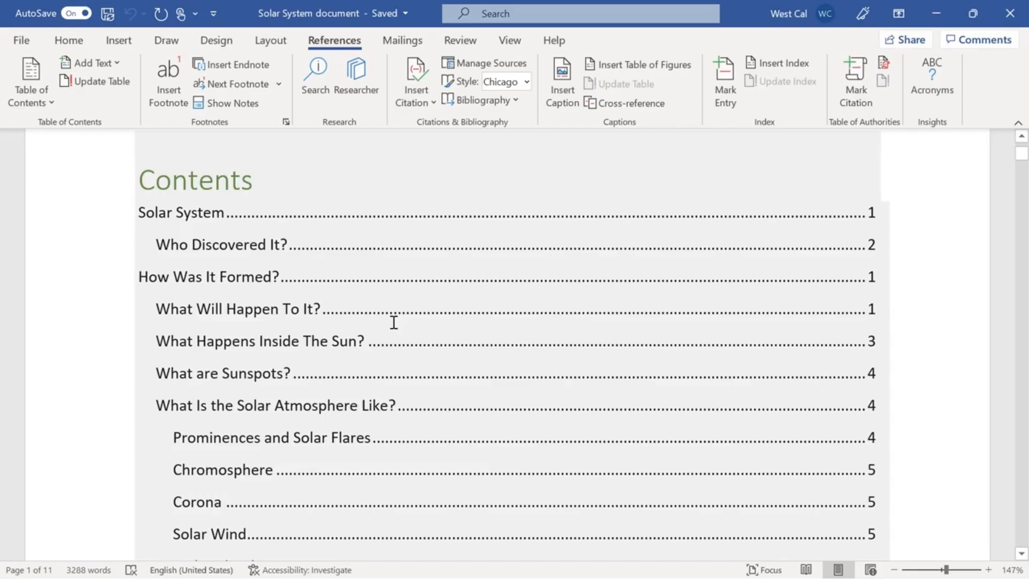
pyautogui.scroll(3, 394, 323)
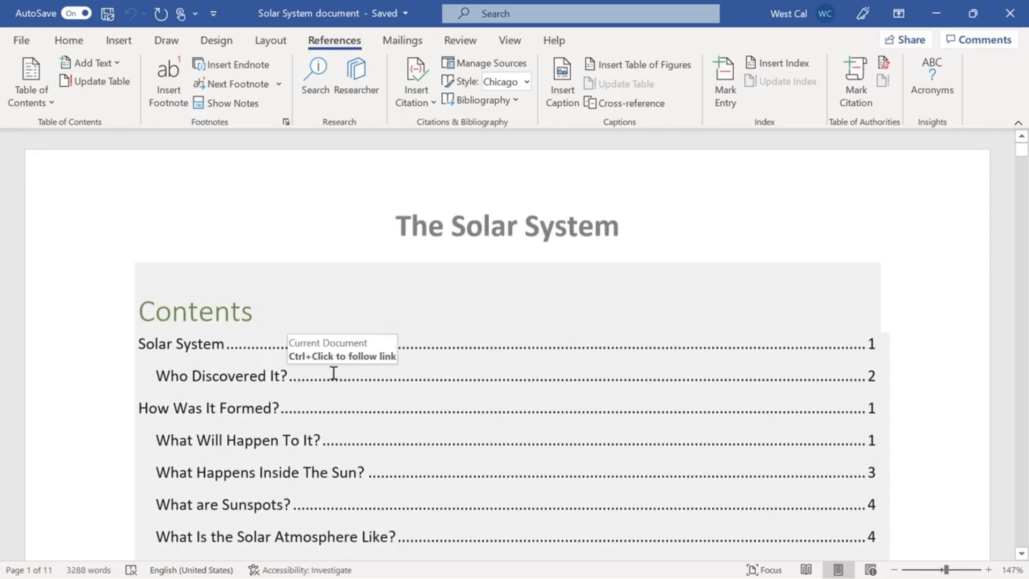
pyautogui.click(320, 383)
pyautogui.press('F9')
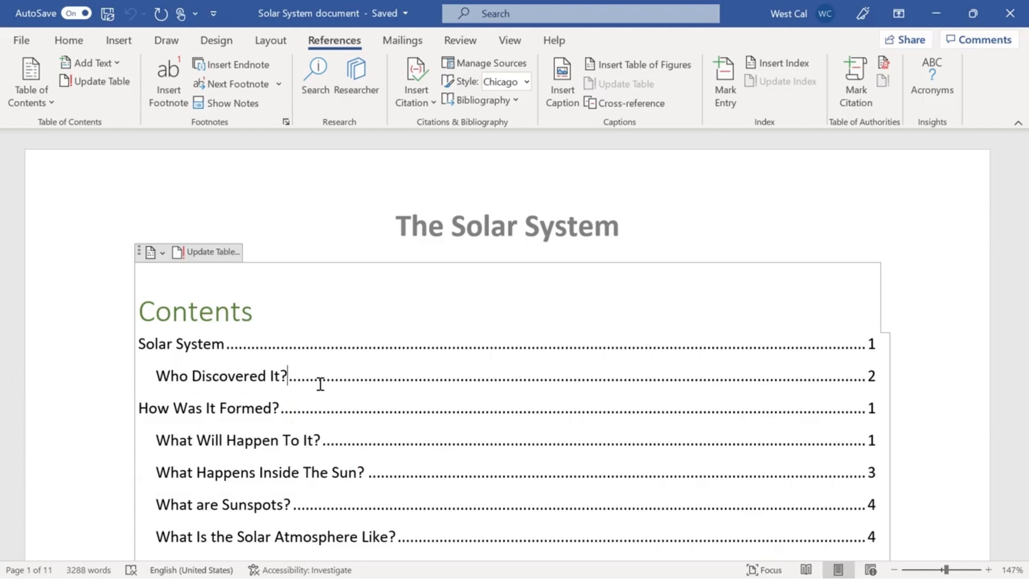
pyautogui.press('F9')
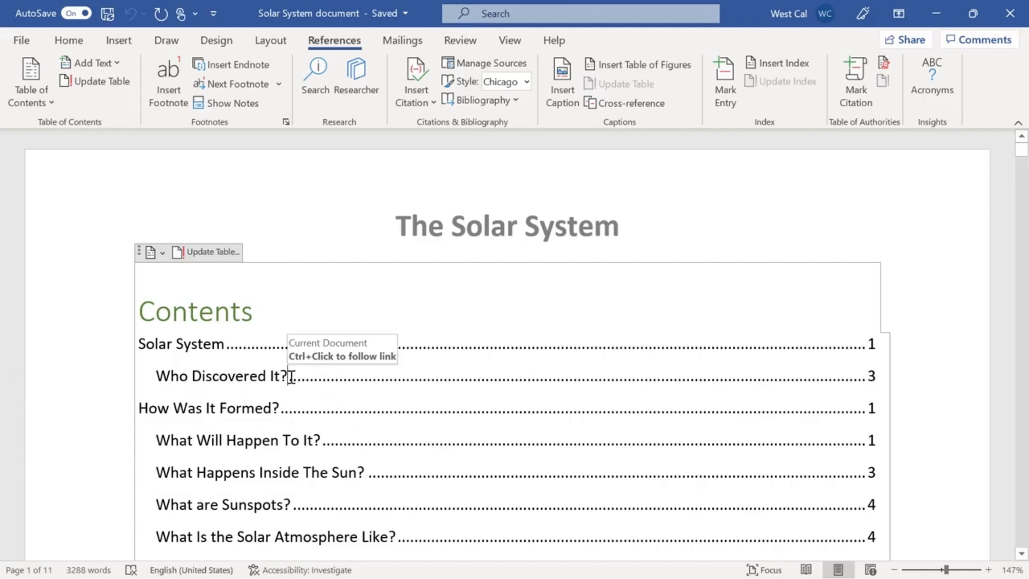
# - Update the Contents table with the "Update entire table" option
pyautogui.click(209, 253)
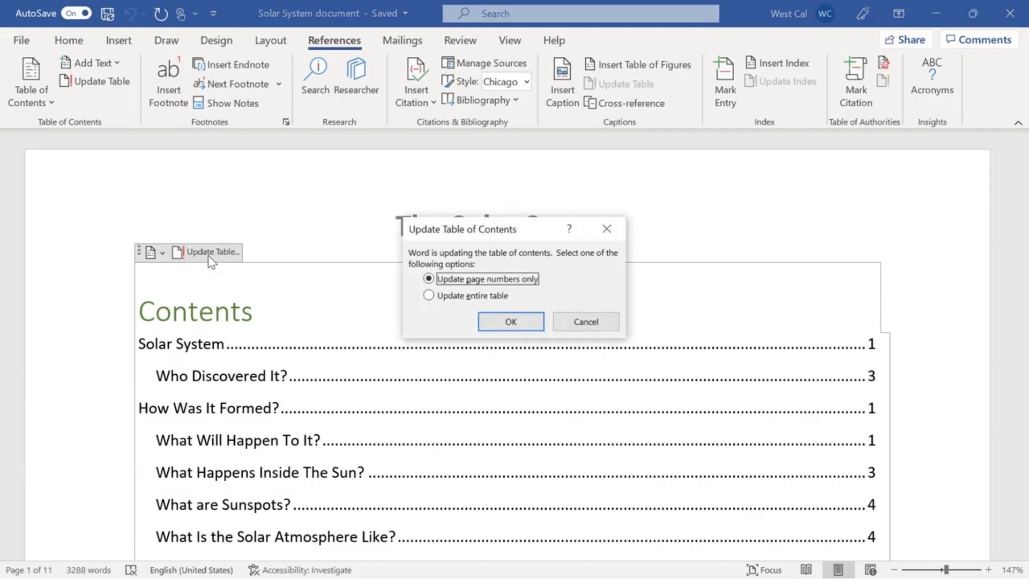
pyautogui.click(429, 295)
pyautogui.click(509, 321)
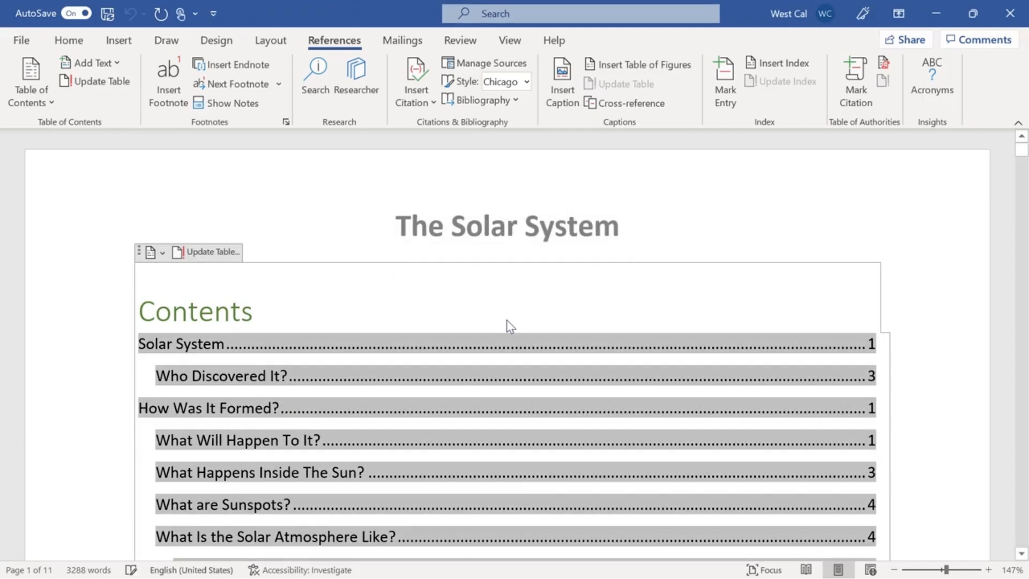
# - Run Update Field on the Contents table and choose to update the entire table
pyautogui.rightClick(288, 378)
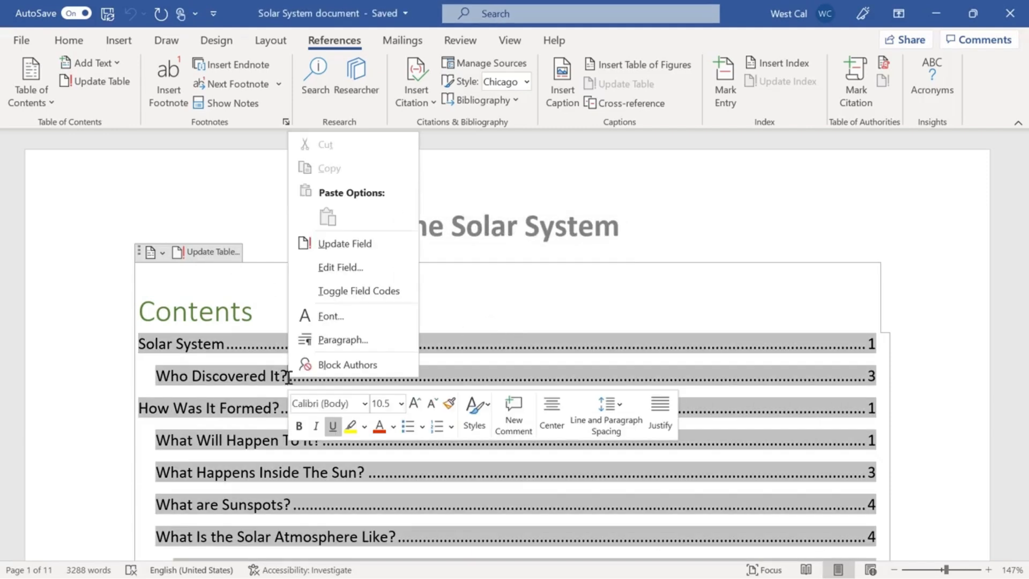
pyautogui.click(329, 246)
pyautogui.click(423, 295)
pyautogui.click(512, 322)
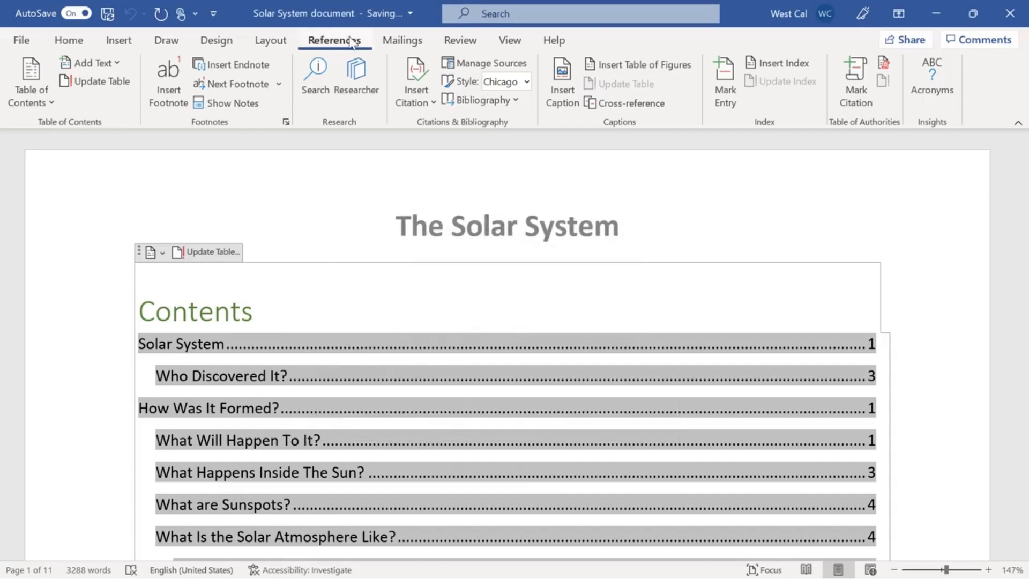
# - Update the whole table of contents once more, covering its headings as well as its page numbers
pyautogui.click(88, 86)
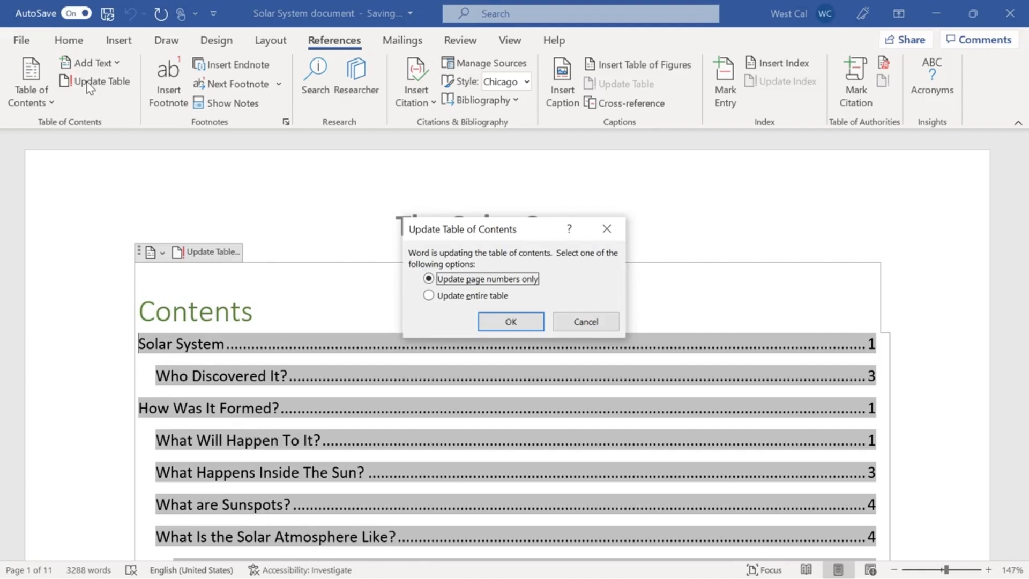
pyautogui.click(430, 296)
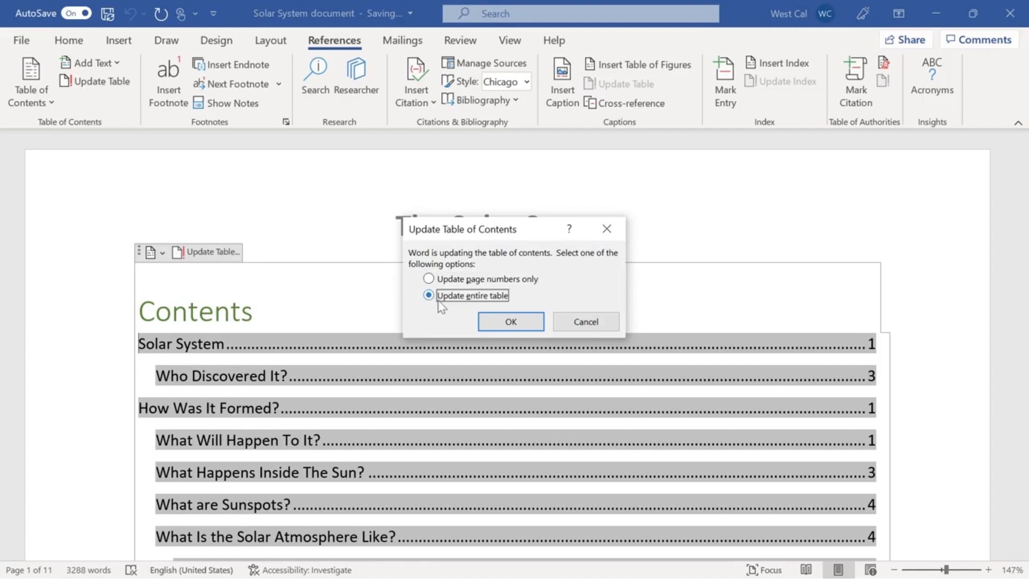
pyautogui.click(511, 322)
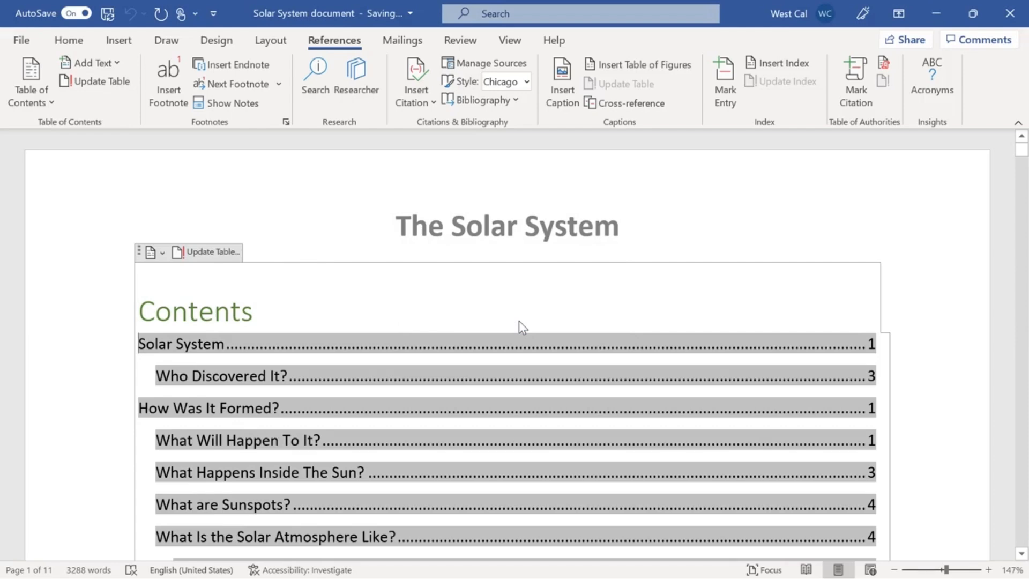
# - Remove the table of contents from the Solar System document
pyautogui.click(161, 252)
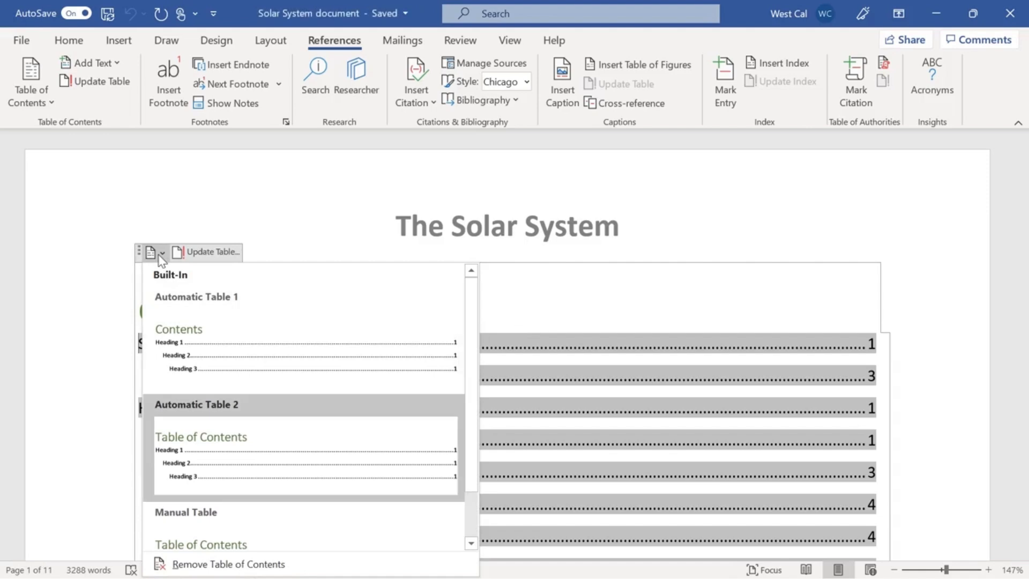
pyautogui.click(188, 566)
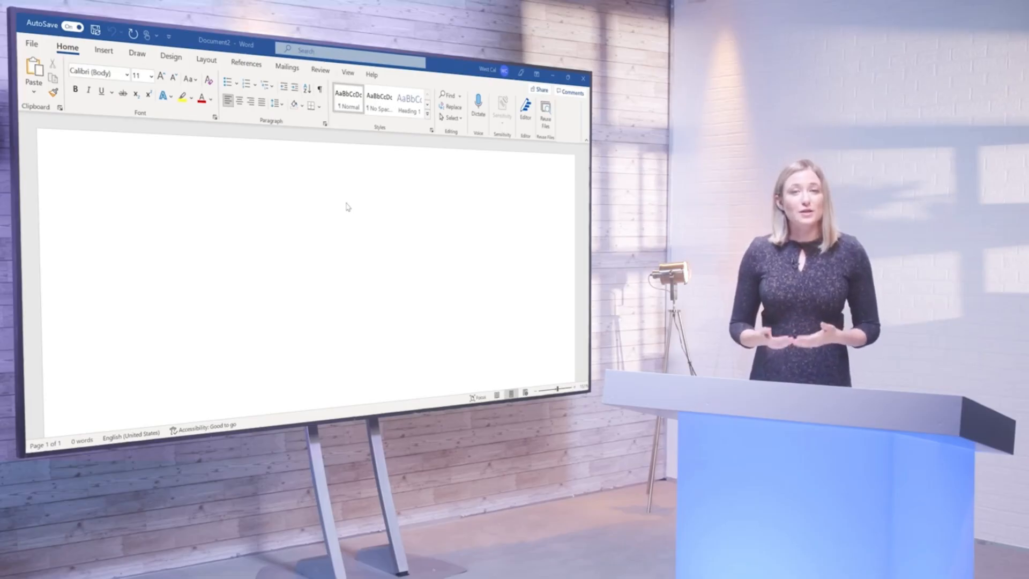
# - Look over the available accessibility checking options for the blank document
pyautogui.click(453, 43)
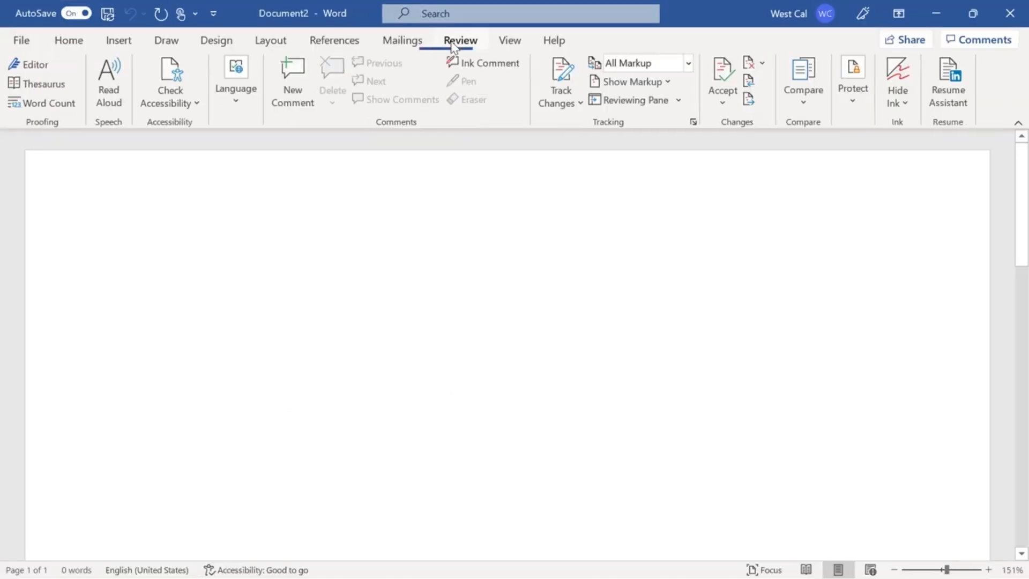
pyautogui.click(171, 103)
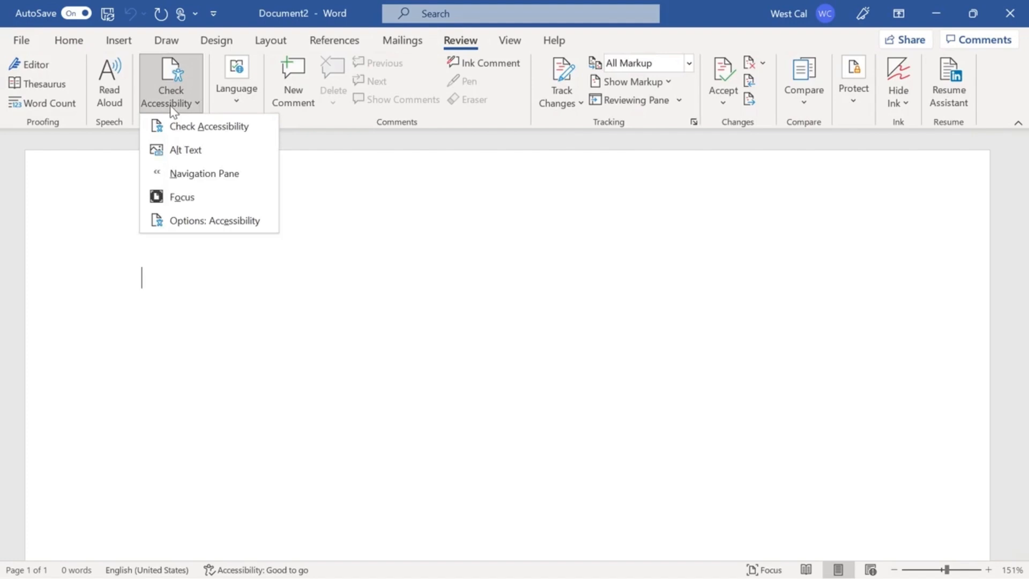
pyautogui.click(170, 105)
# - Display the blank document in Immersive Reader
pyautogui.click(510, 42)
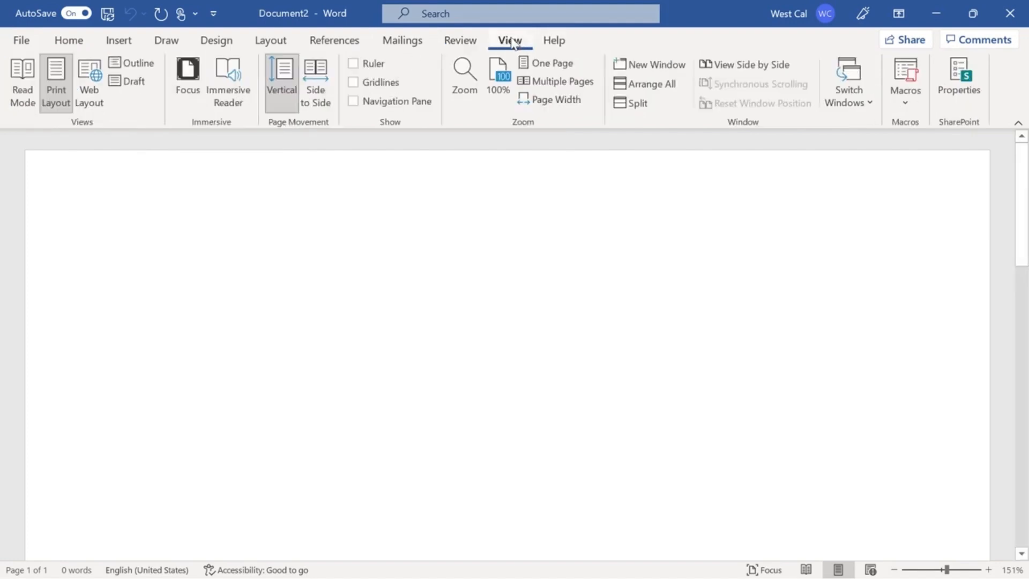
pyautogui.click(243, 85)
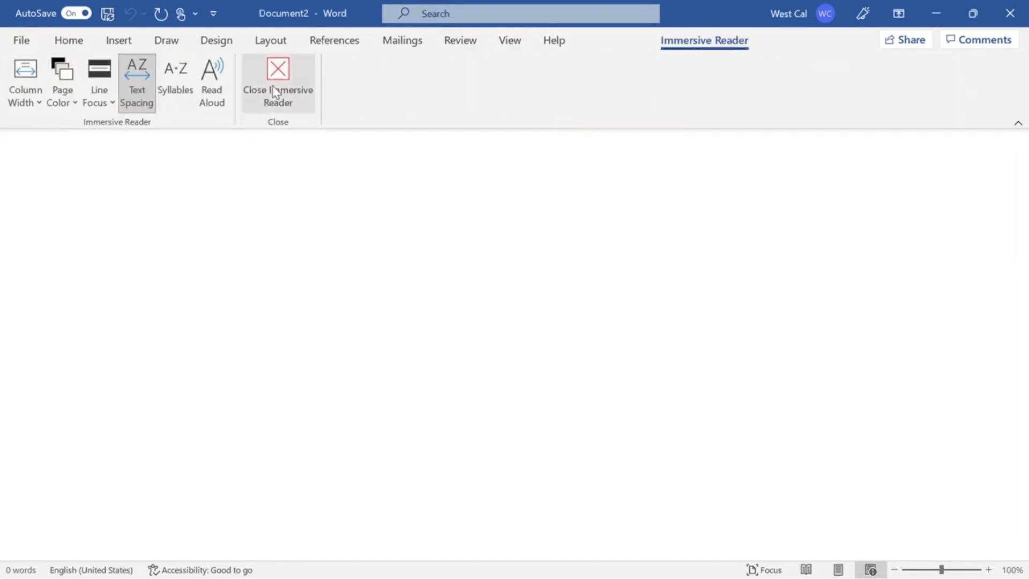
# - Leave Immersive Reader and apply save options with AutoSave for OneDrive and SharePoint files and AutoRecover every 10 minutes enabled
pyautogui.click(275, 91)
pyautogui.click(22, 40)
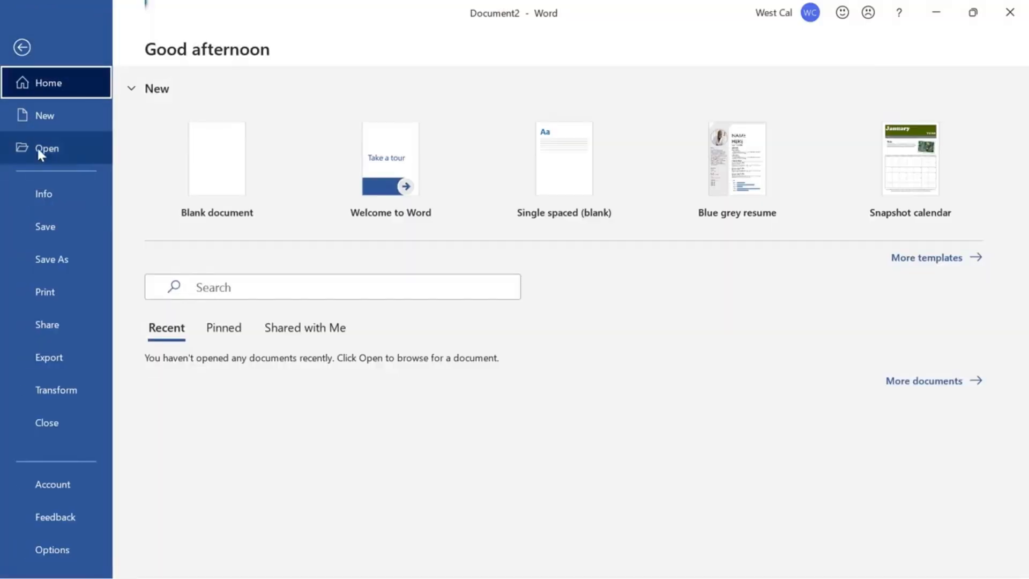
pyautogui.click(48, 195)
pyautogui.click(54, 549)
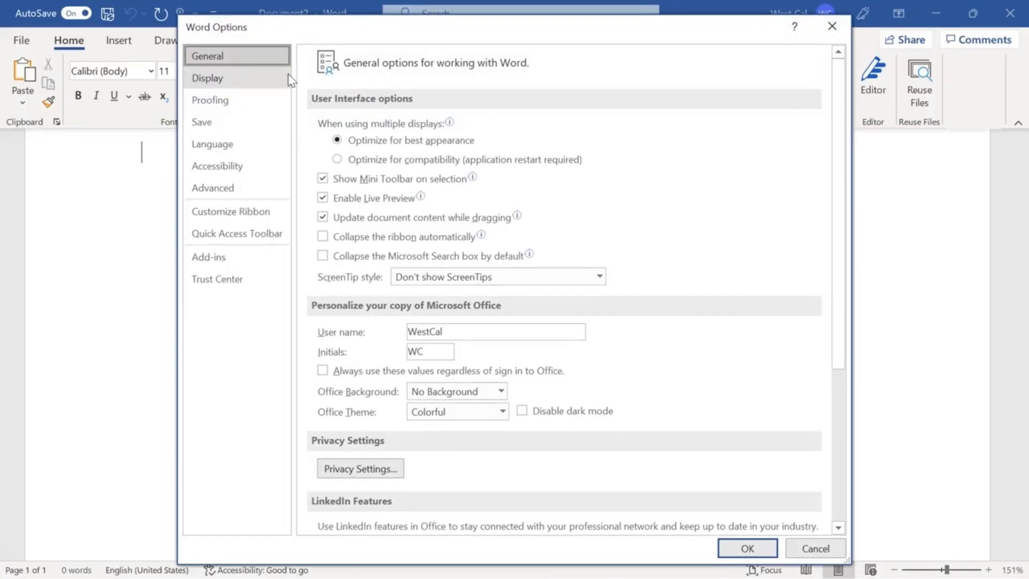
pyautogui.click(257, 124)
pyautogui.click(324, 125)
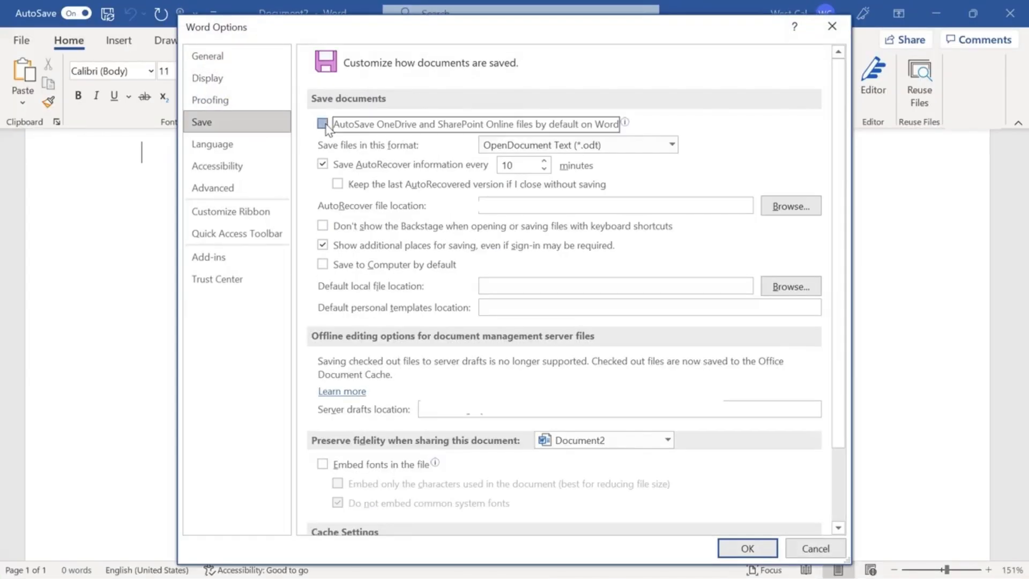
pyautogui.click(323, 165)
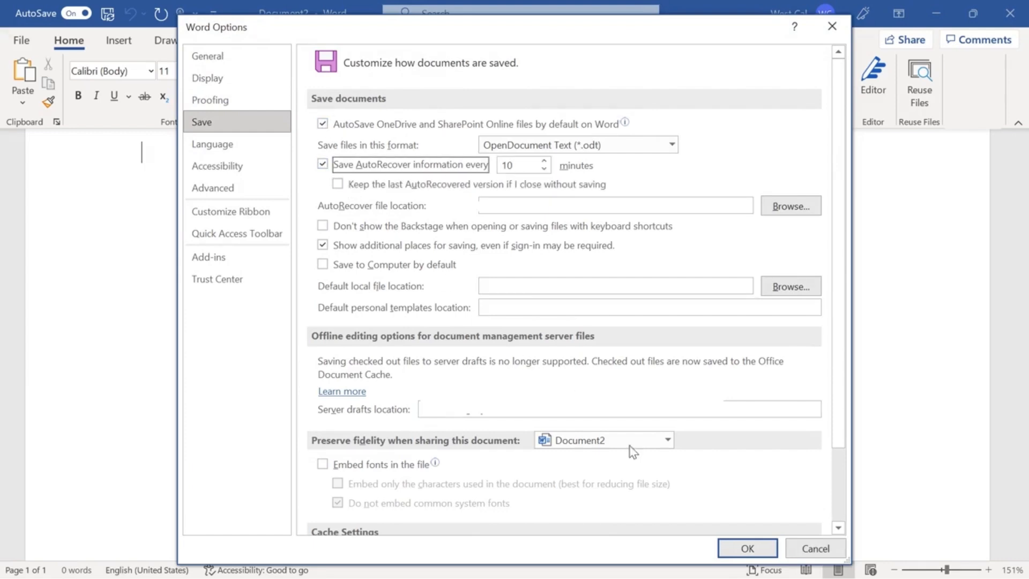
pyautogui.click(748, 549)
# - Look over the object types that can be embedded in the blank document
pyautogui.click(119, 40)
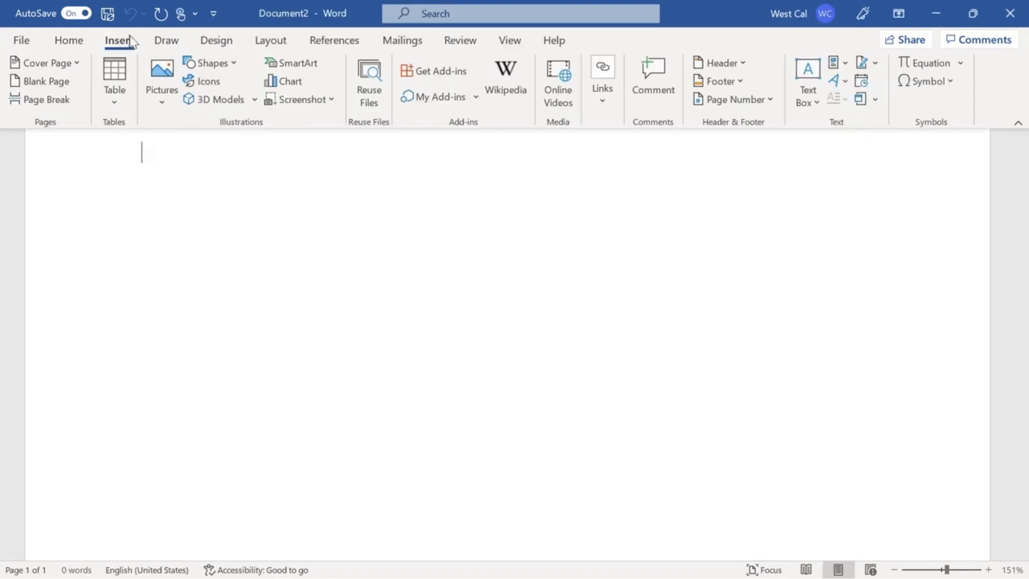
pyautogui.click(875, 100)
pyautogui.click(887, 116)
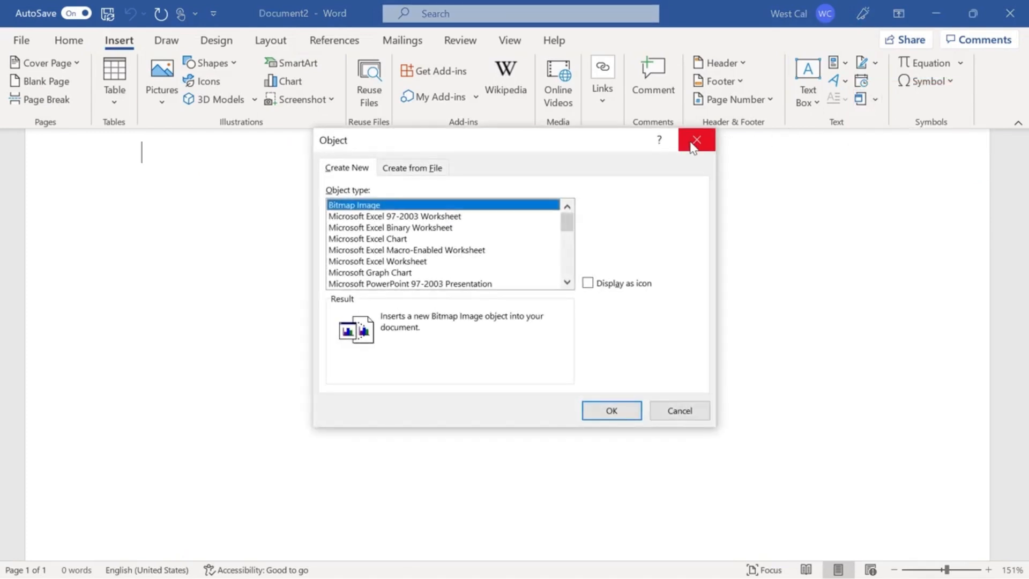
pyautogui.click(693, 145)
# - Add a Box page border to the whole document
pyautogui.click(219, 43)
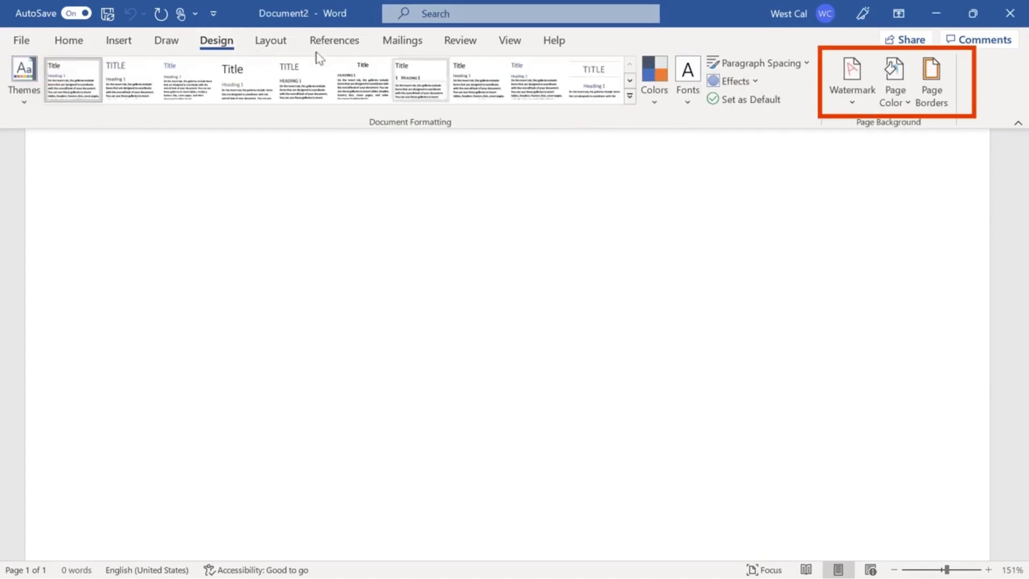
pyautogui.click(932, 104)
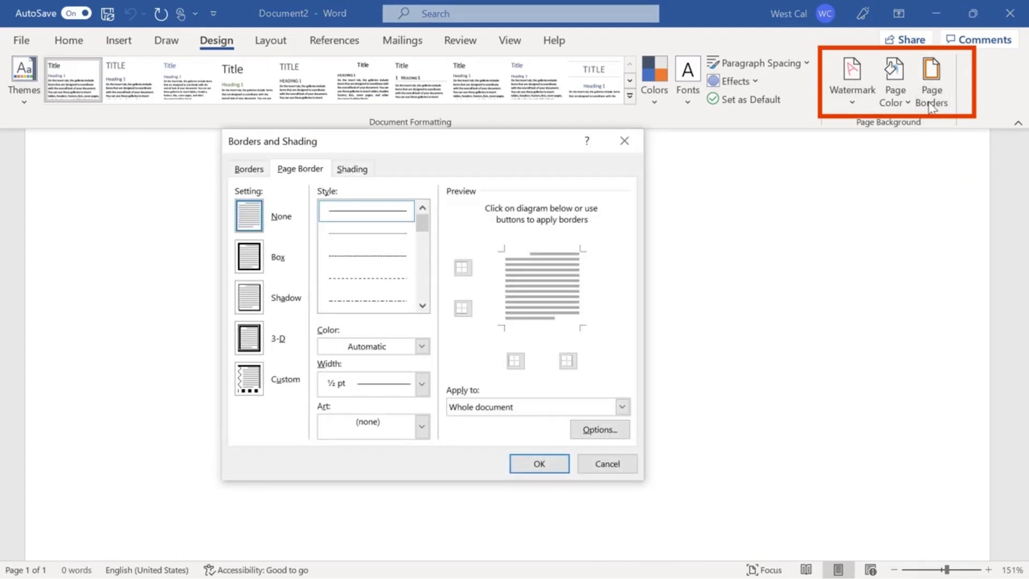
pyautogui.click(250, 257)
pyautogui.click(539, 463)
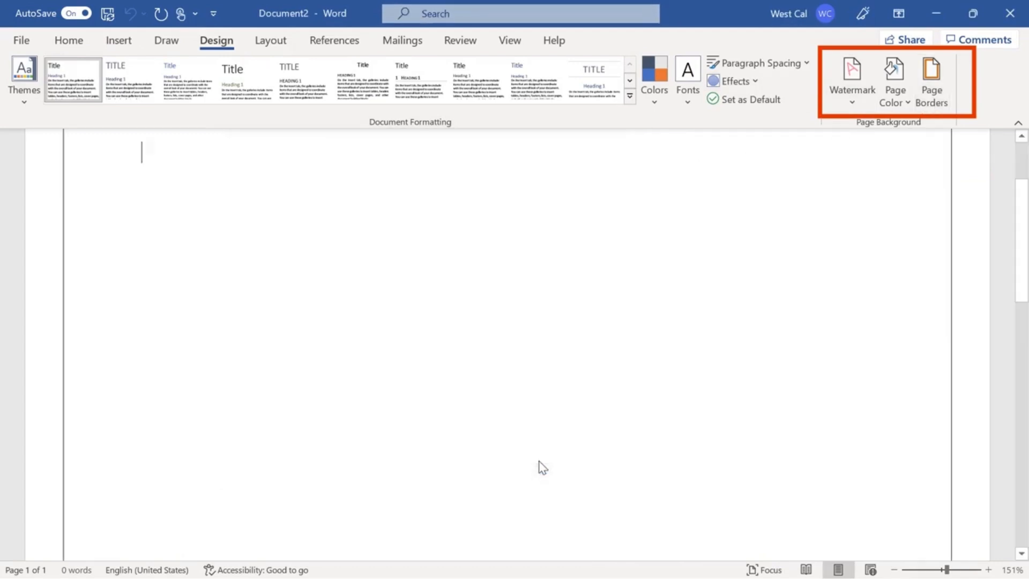
# - Try black as the page color and return the page to white
pyautogui.click(894, 89)
pyautogui.click(900, 145)
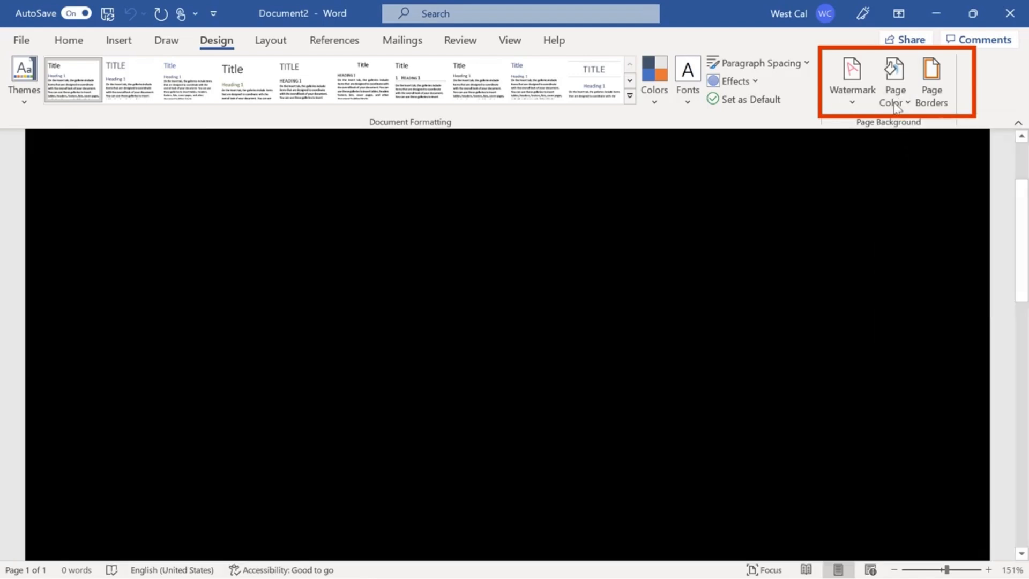
pyautogui.click(893, 101)
pyautogui.click(885, 145)
# - Look over the page number, header and footer designs available for the document
pyautogui.click(115, 42)
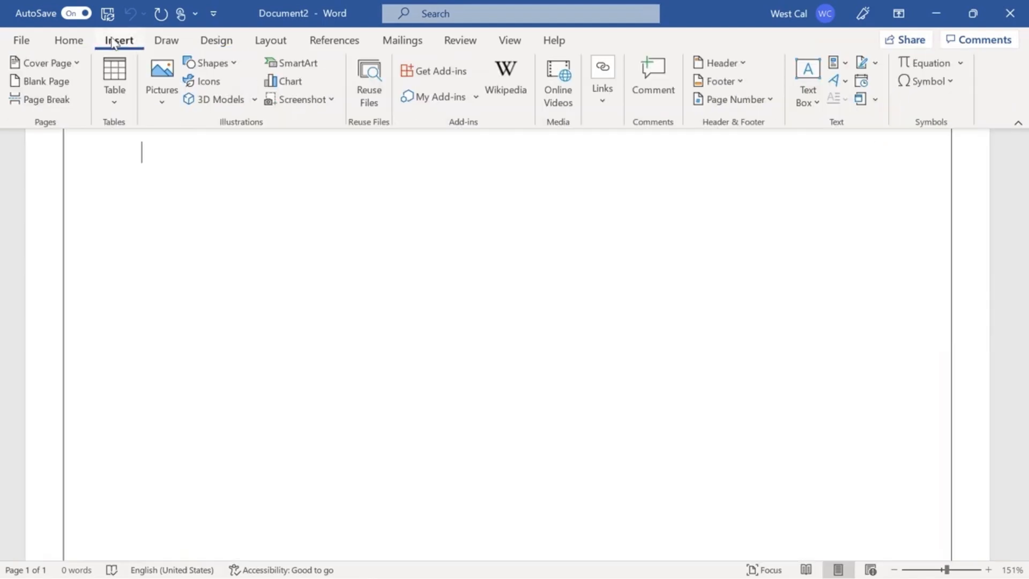
pyautogui.click(743, 101)
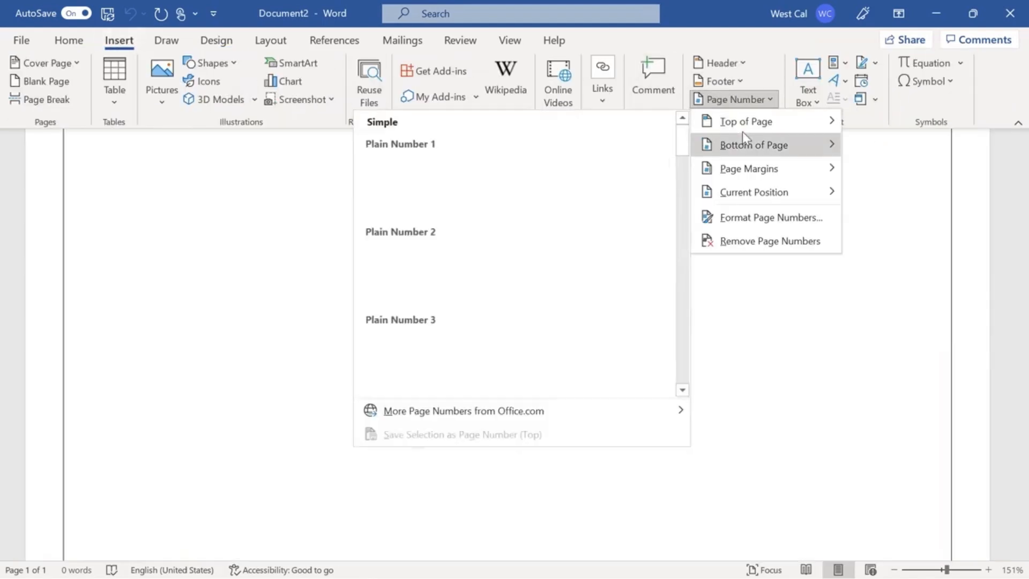
pyautogui.click(719, 63)
pyautogui.click(721, 81)
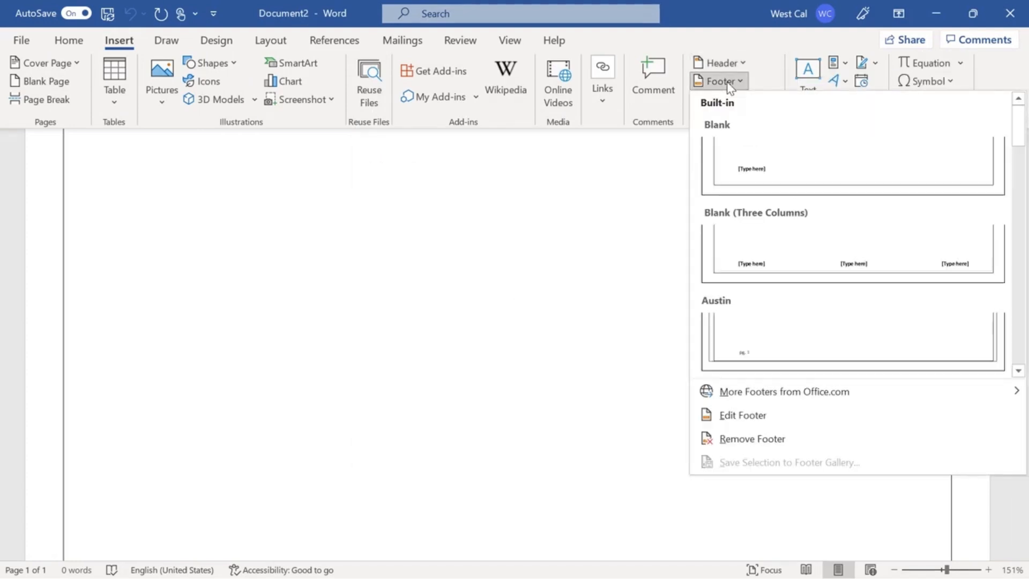
pyautogui.click(728, 83)
# - Review the margin presets and the page and section break types available for the document
pyautogui.click(269, 43)
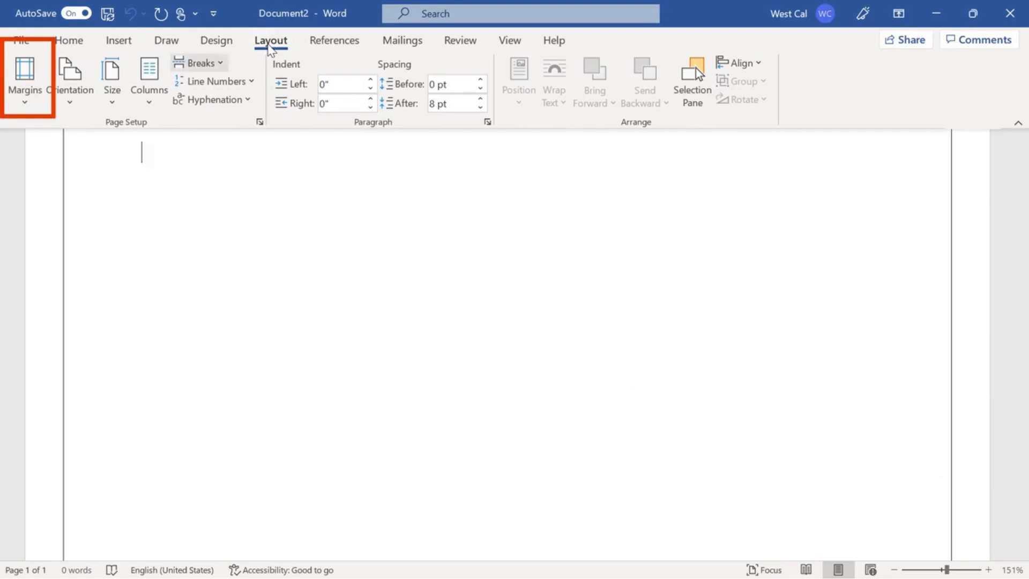
pyautogui.click(25, 98)
pyautogui.click(27, 98)
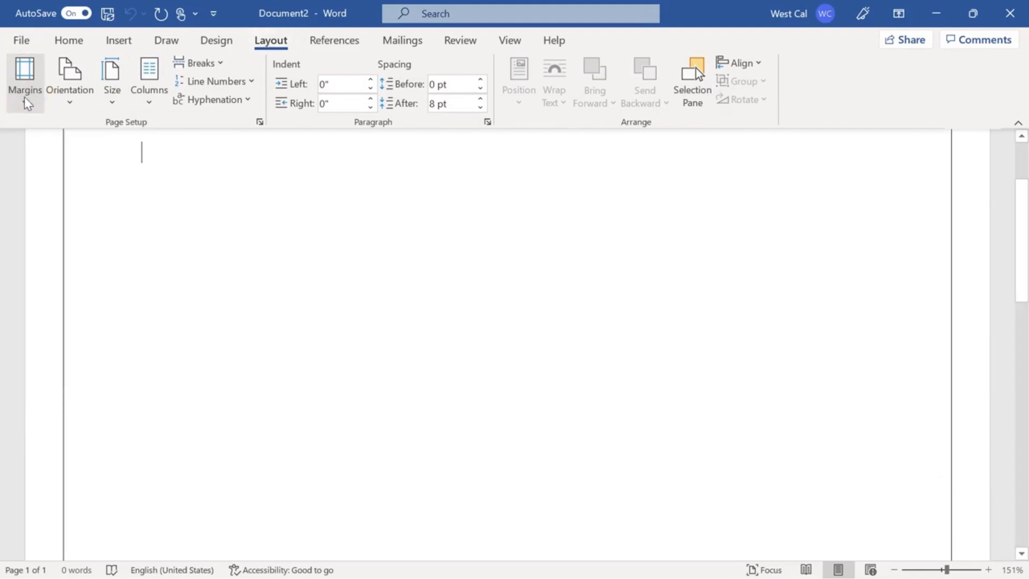
pyautogui.click(200, 63)
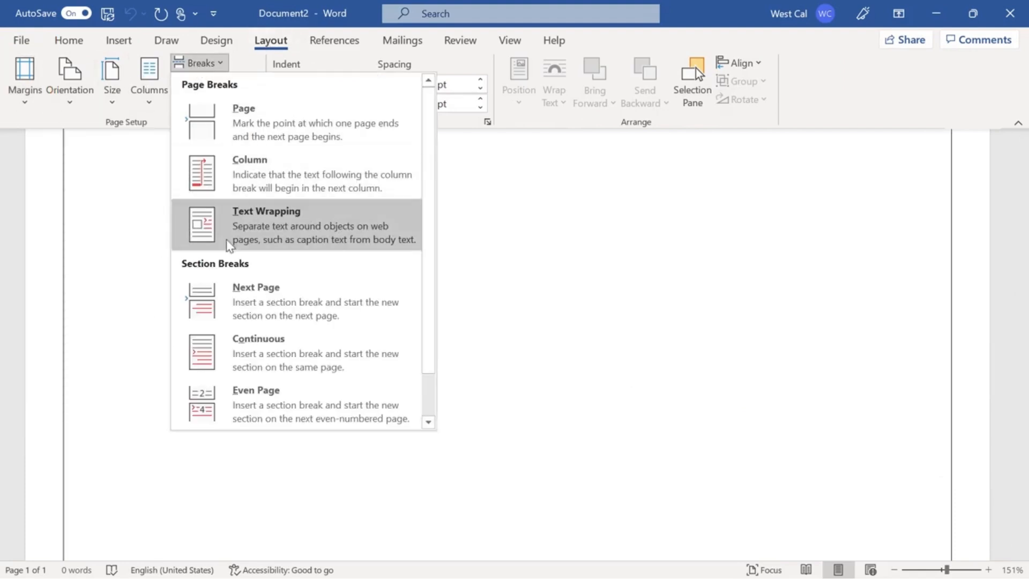
pyautogui.scroll(-1, 276, 414)
pyautogui.scroll(1, 296, 408)
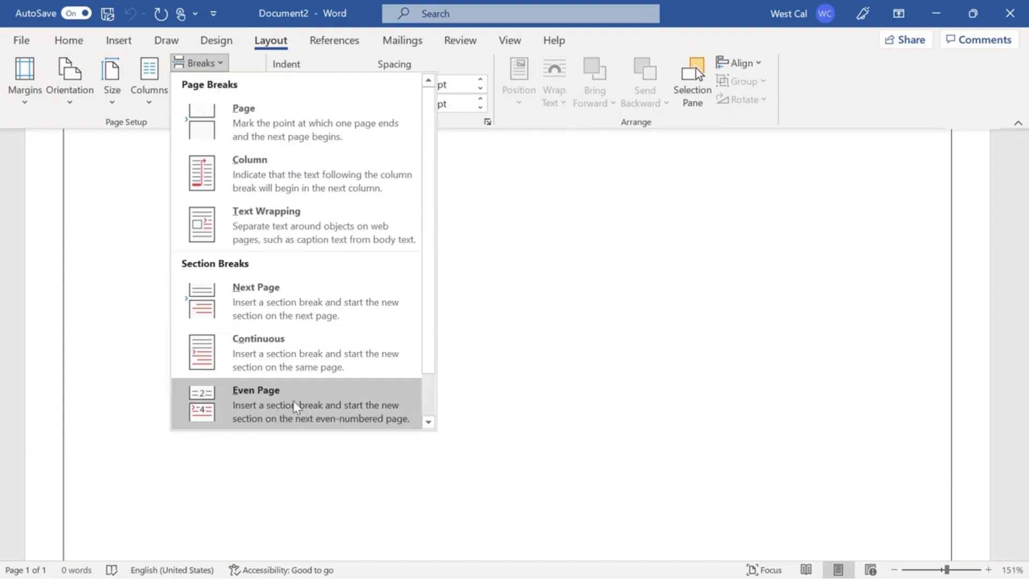
pyautogui.click(453, 289)
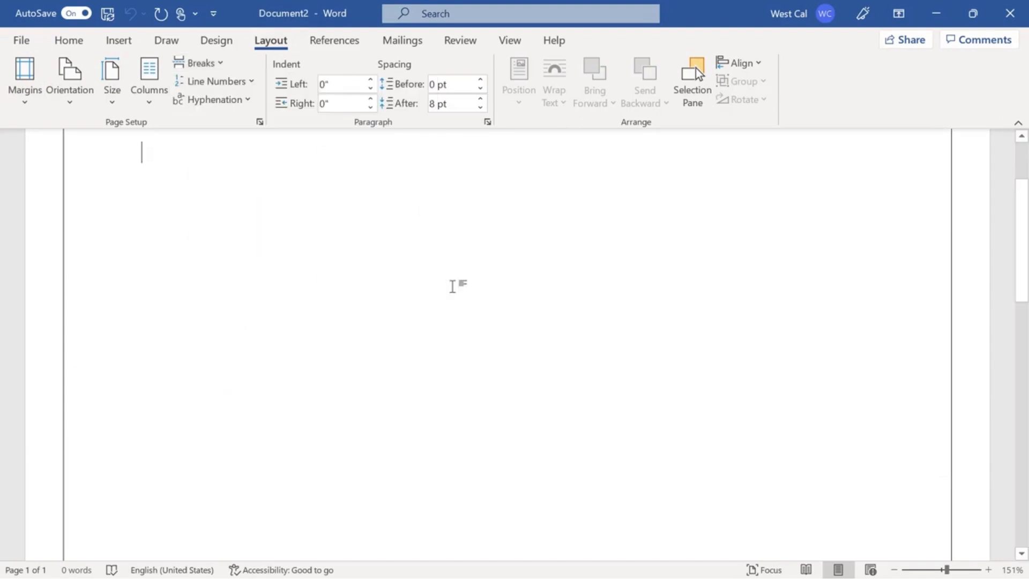
# - Inspect the column presets and the detailed column settings for the document
pyautogui.click(149, 86)
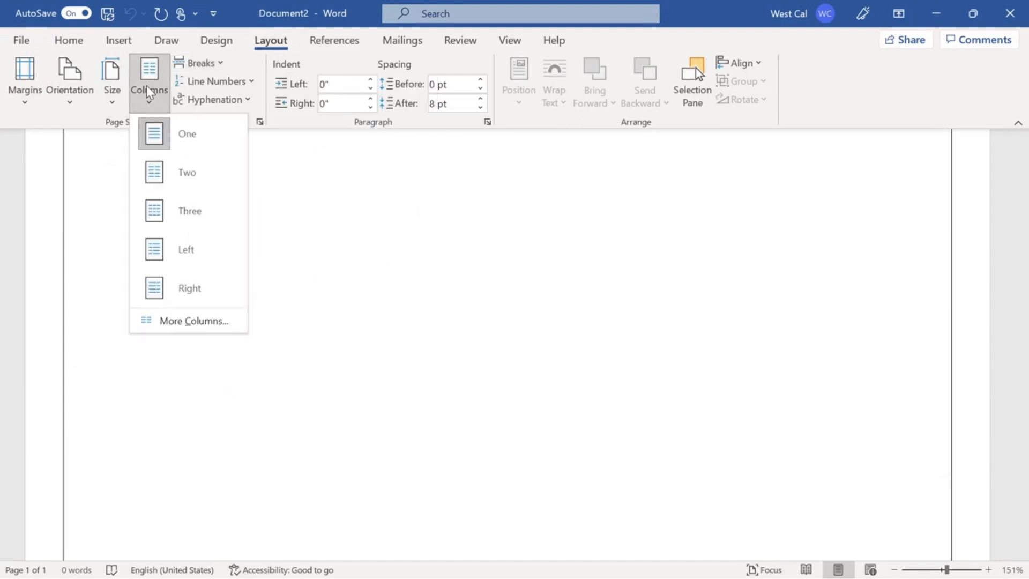
pyautogui.click(169, 322)
pyautogui.click(659, 411)
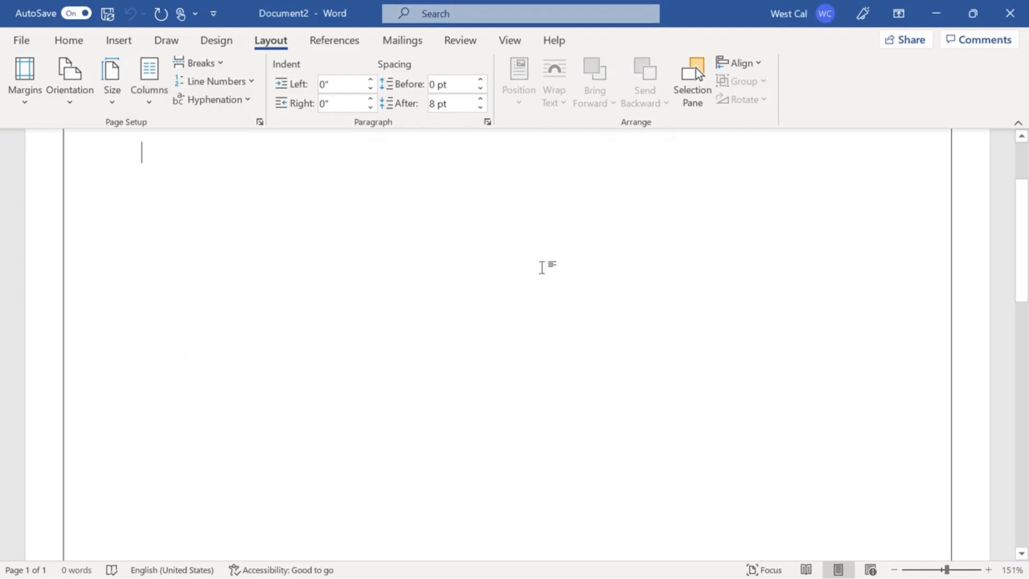
# - Inspect the caption settings and the cross-reference type and target settings for the document
pyautogui.click(335, 40)
pyautogui.click(562, 88)
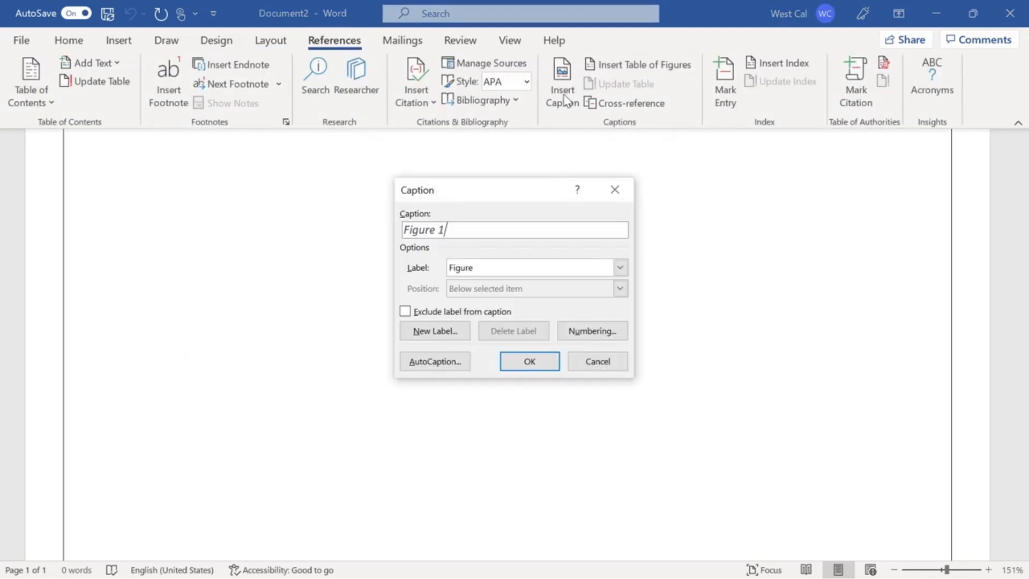
pyautogui.click(614, 192)
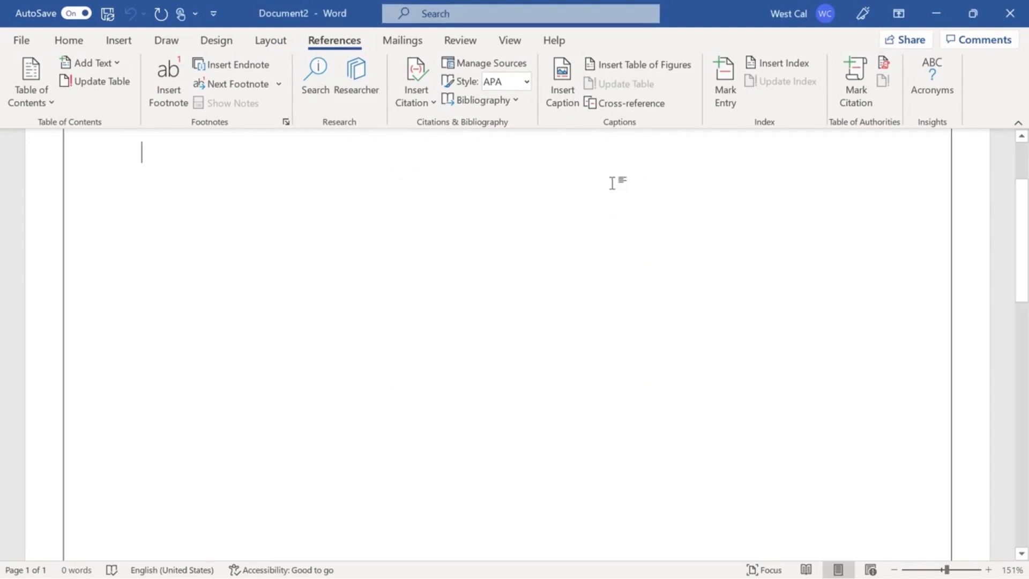
pyautogui.click(632, 103)
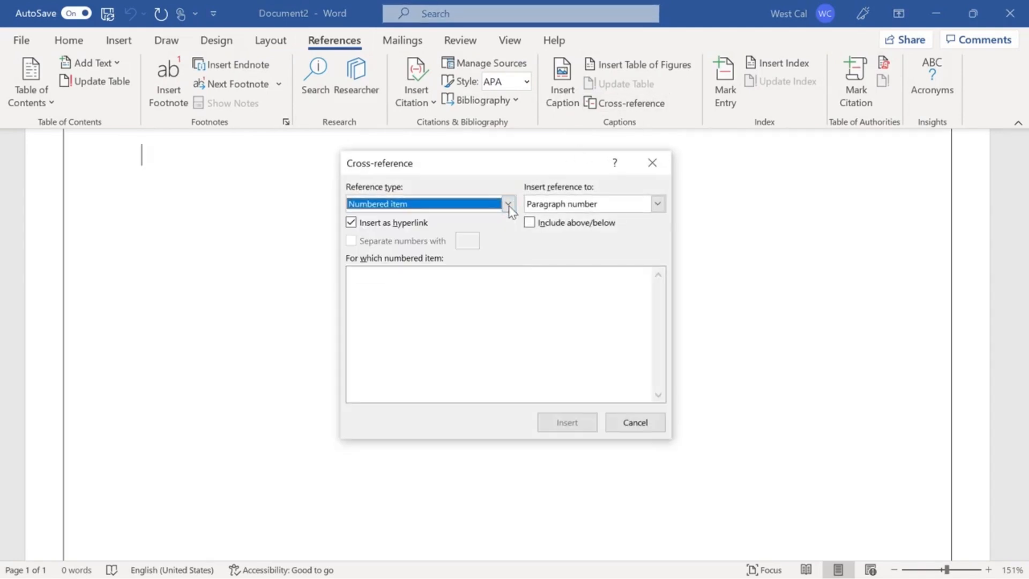
pyautogui.click(659, 203)
pyautogui.click(659, 204)
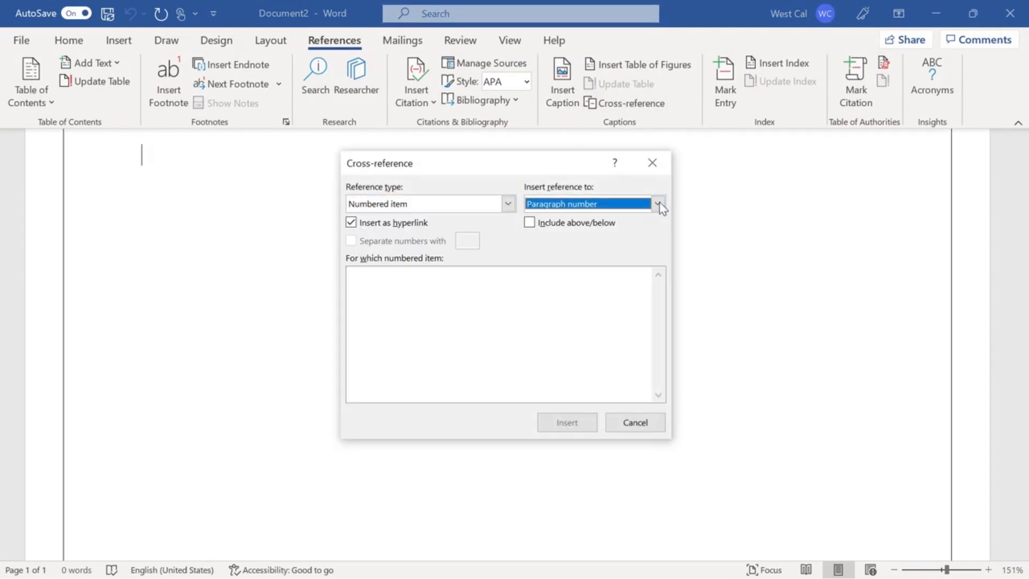
pyautogui.click(654, 164)
# - Look at the link options and the bookmark settings for the document
pyautogui.click(131, 42)
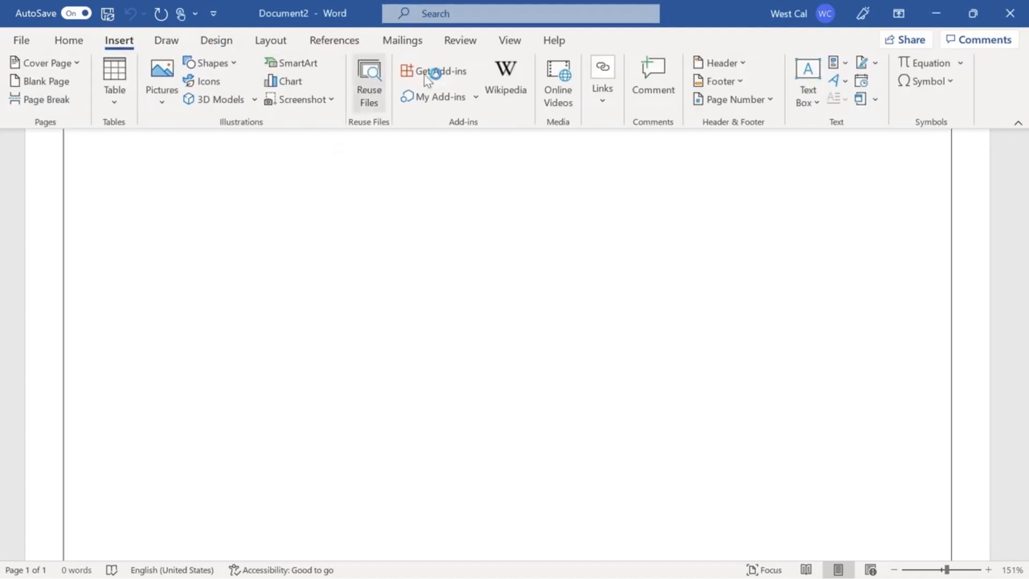
pyautogui.click(600, 95)
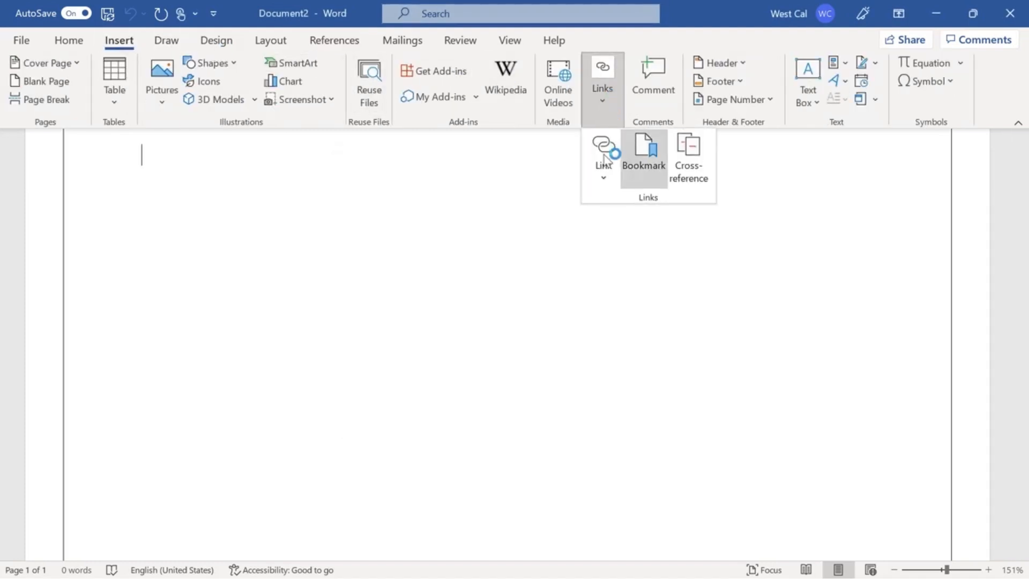
pyautogui.click(644, 151)
pyautogui.click(702, 171)
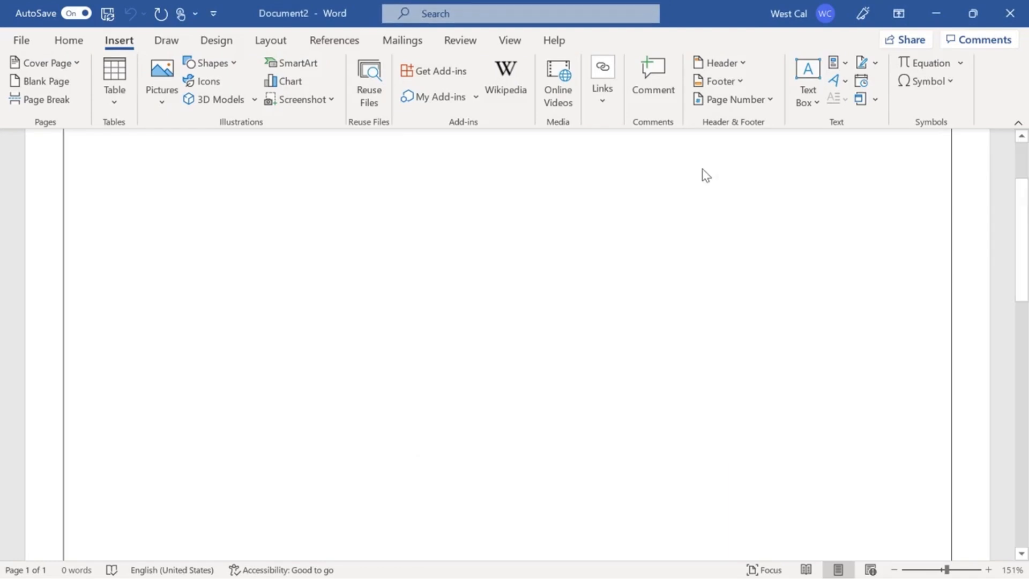
# - Examine the hyperlink settings for linking to a place in this document, a new document, and an existing file or web page
pyautogui.click(602, 95)
pyautogui.click(603, 148)
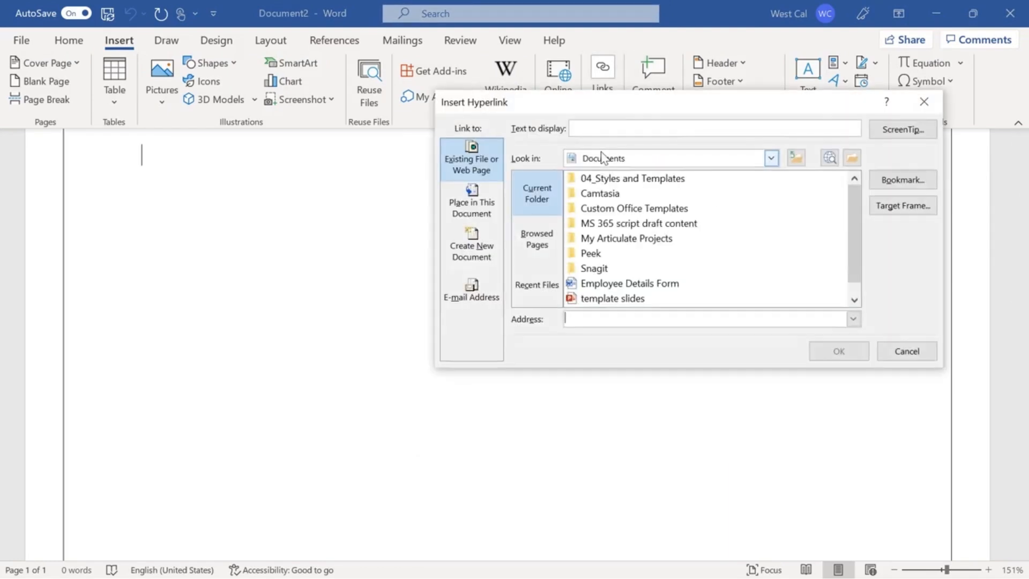
pyautogui.click(471, 203)
pyautogui.click(482, 250)
pyautogui.click(487, 165)
pyautogui.click(907, 352)
# - Review the citation, bibliography and table of contents options available for the document
pyautogui.click(343, 42)
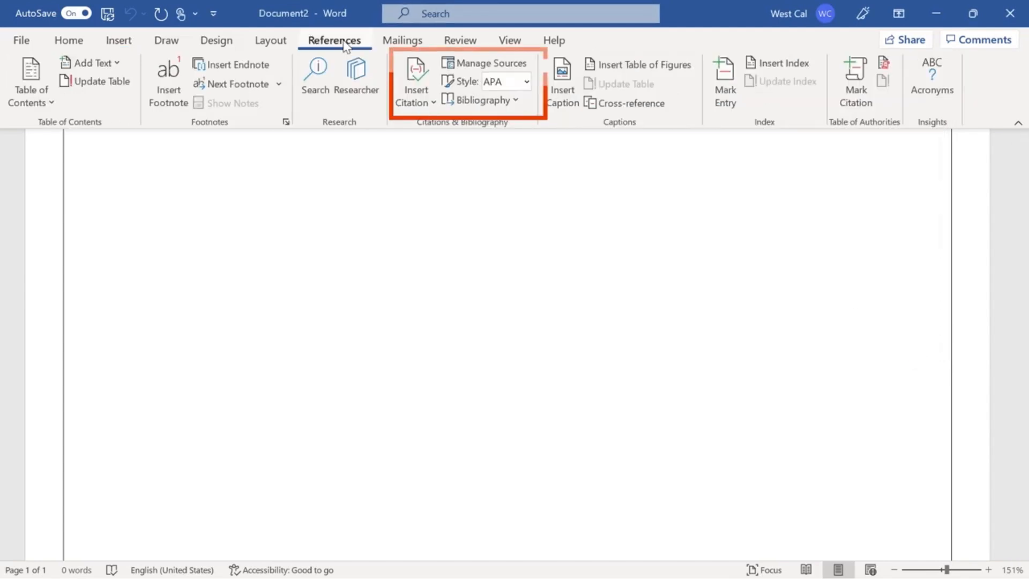
pyautogui.click(427, 83)
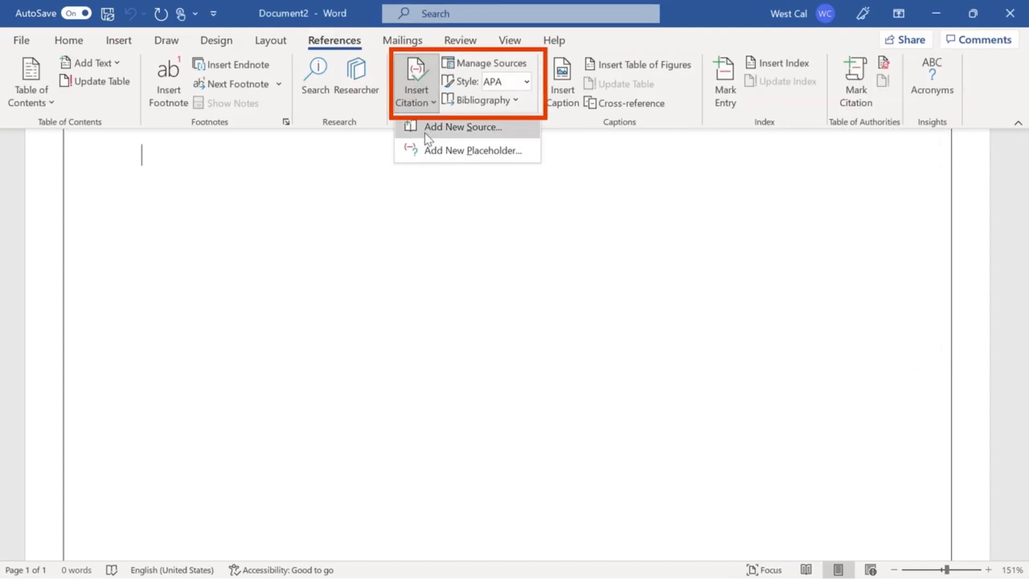
pyautogui.click(474, 102)
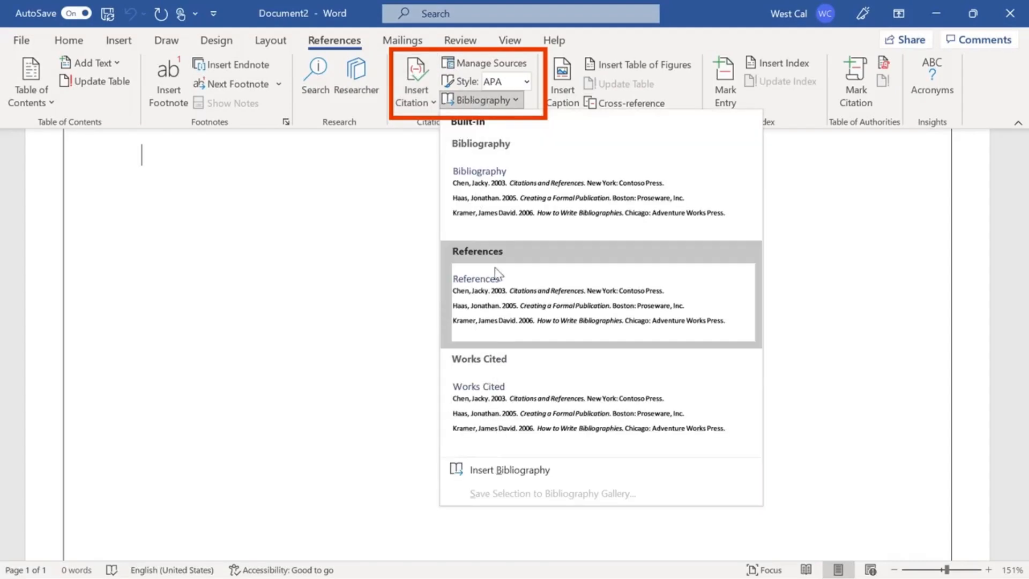
pyautogui.click(336, 203)
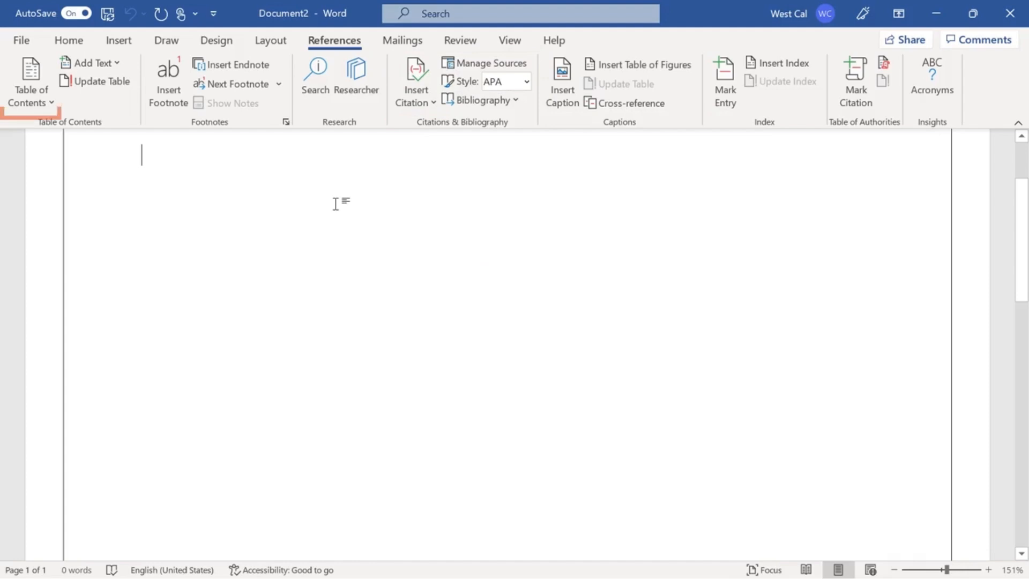
pyautogui.click(16, 93)
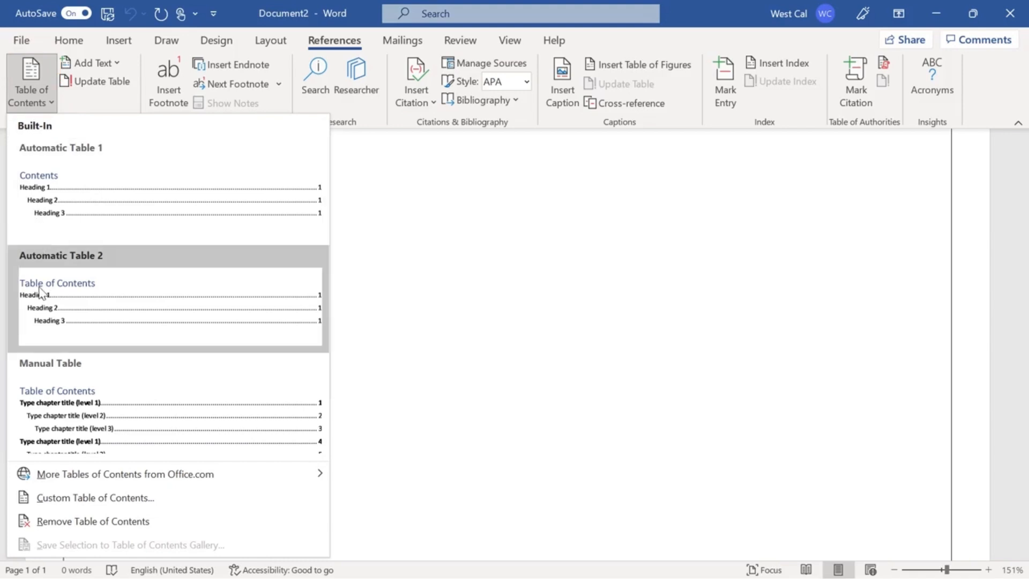
pyautogui.click(546, 394)
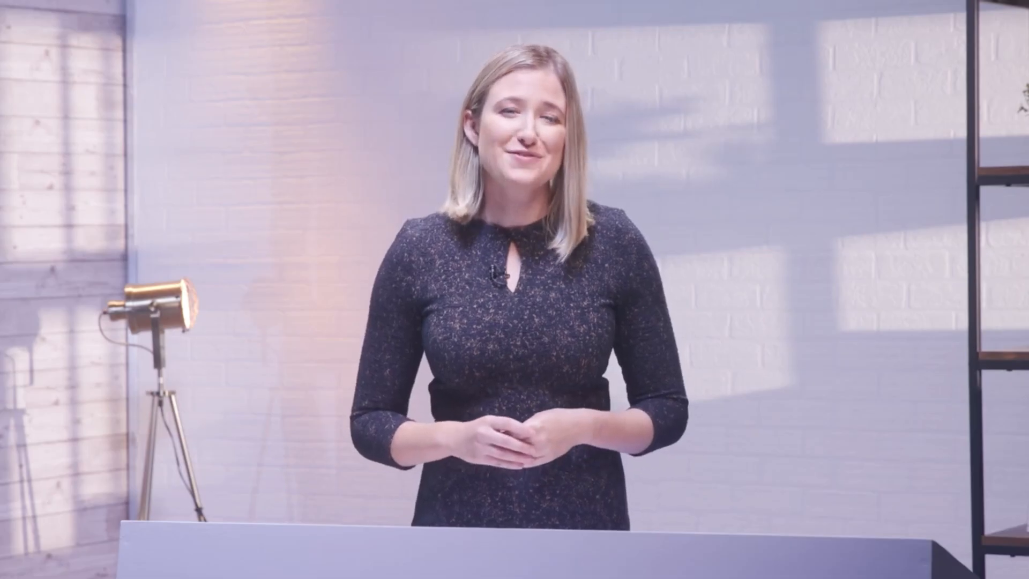